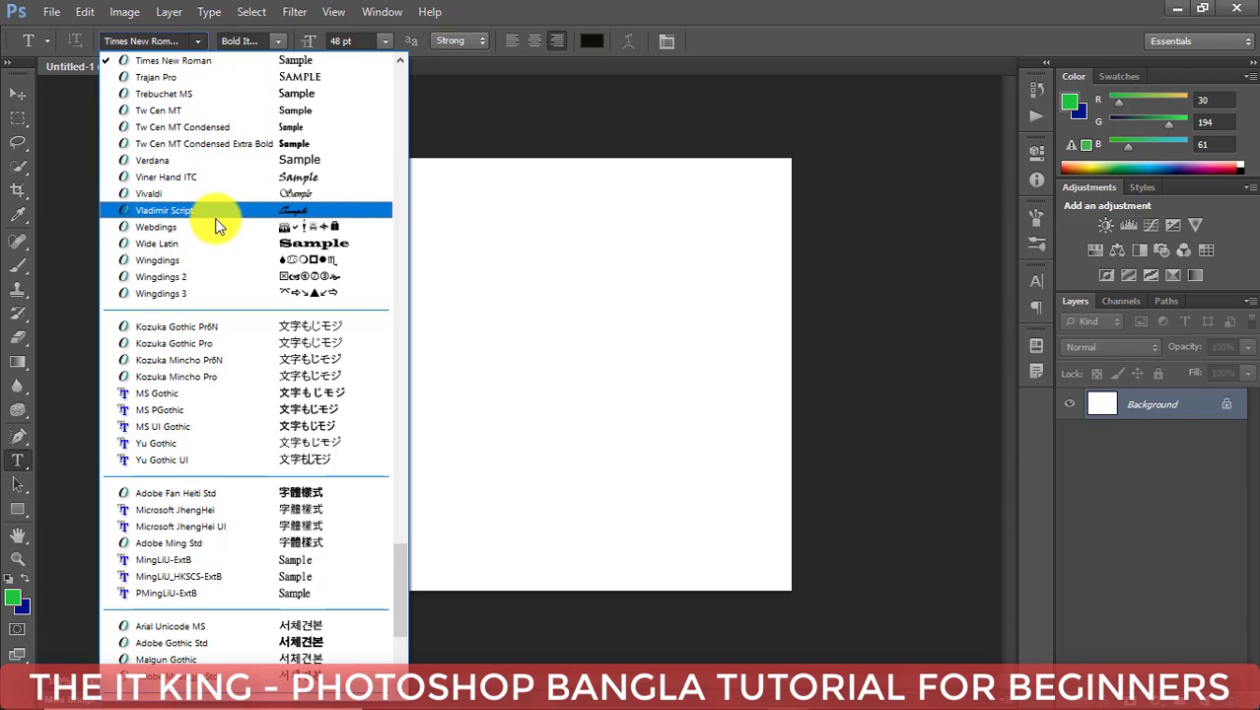
- Look through the available fonts for the type tool and keep Times New Roman selected
scroll(221, 286, "down", 3)
scroll(233, 370, "down", 3)
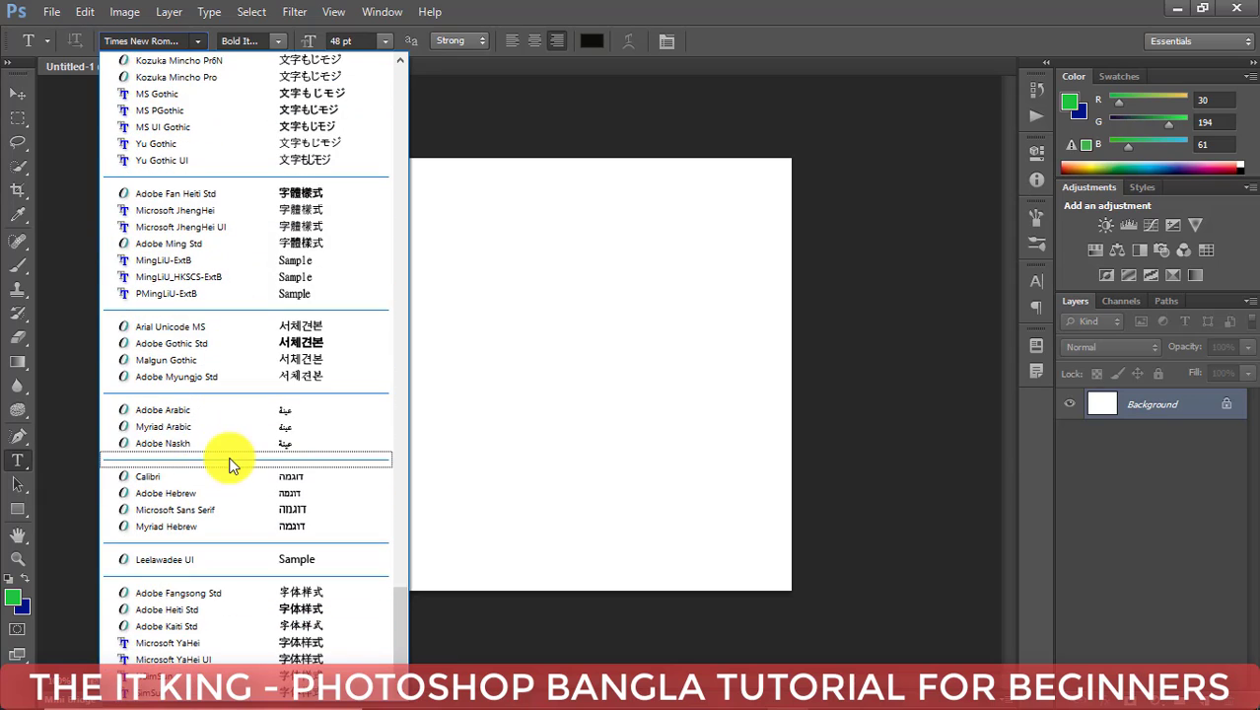
scroll(217, 471, "down", 1)
scroll(246, 315, "up", 14)
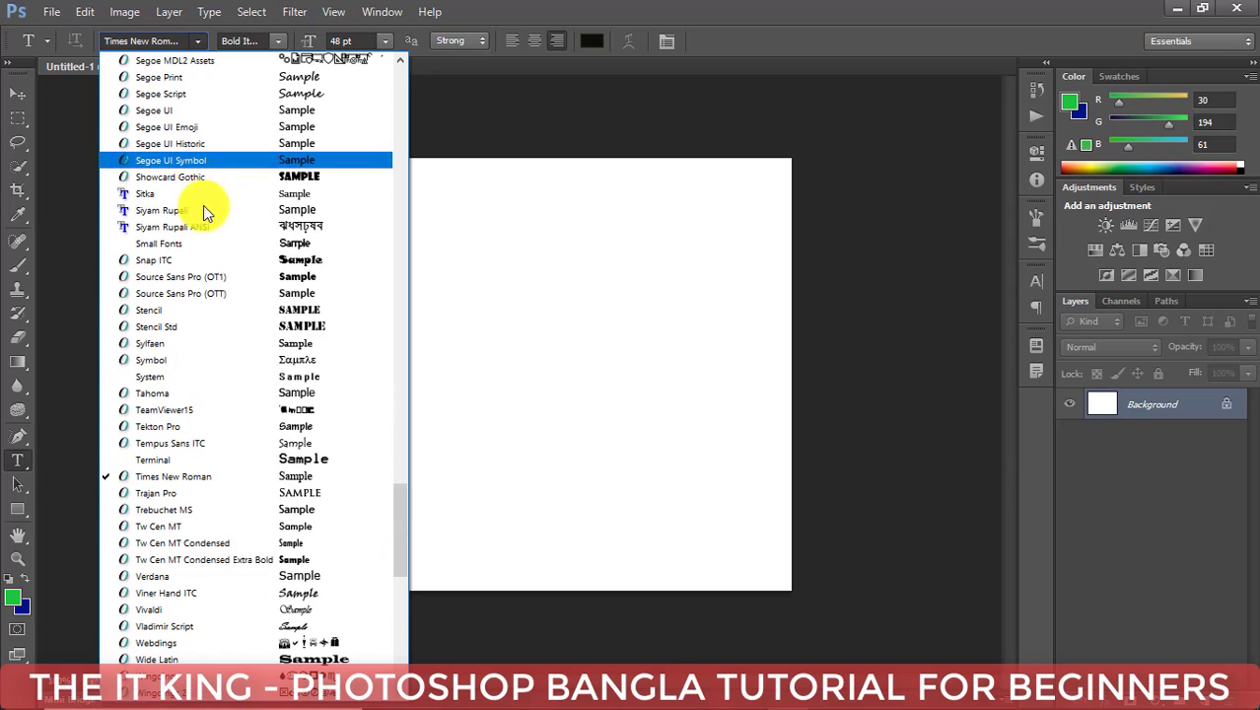
left_click(197, 476)
- Set the type style to Regular and the font size to 60 pt
left_click(278, 40)
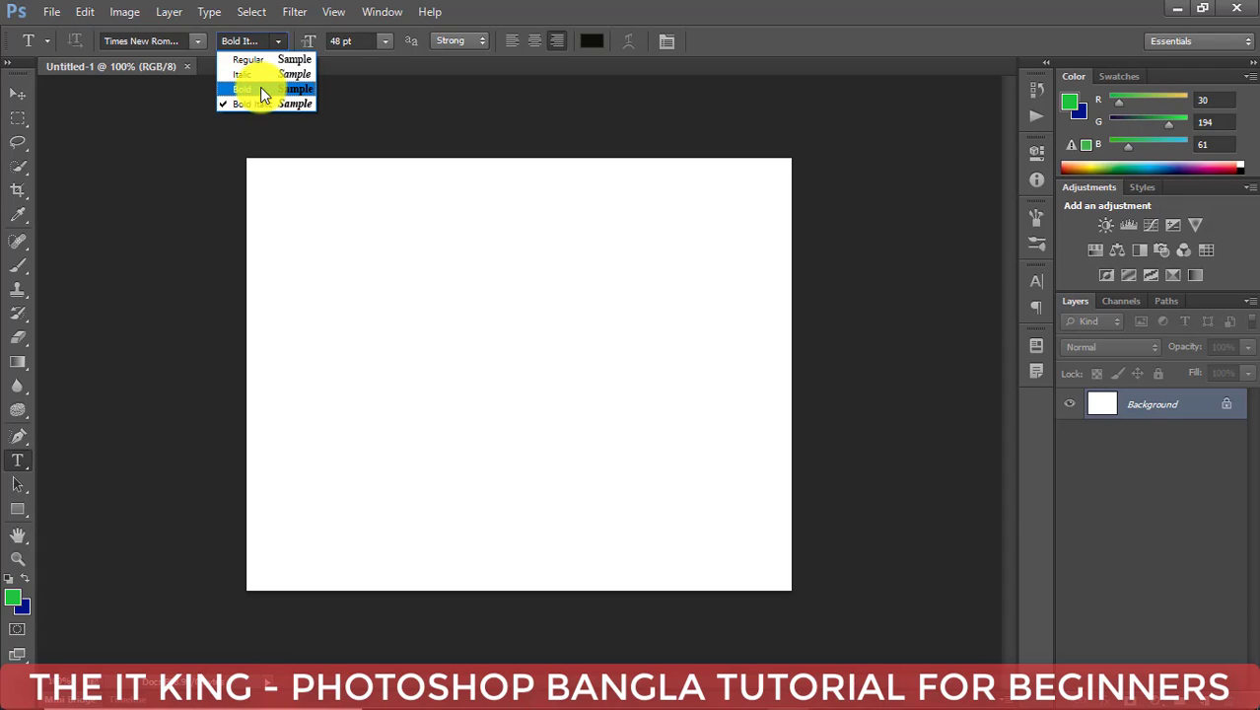
left_click(261, 87)
left_click(277, 40)
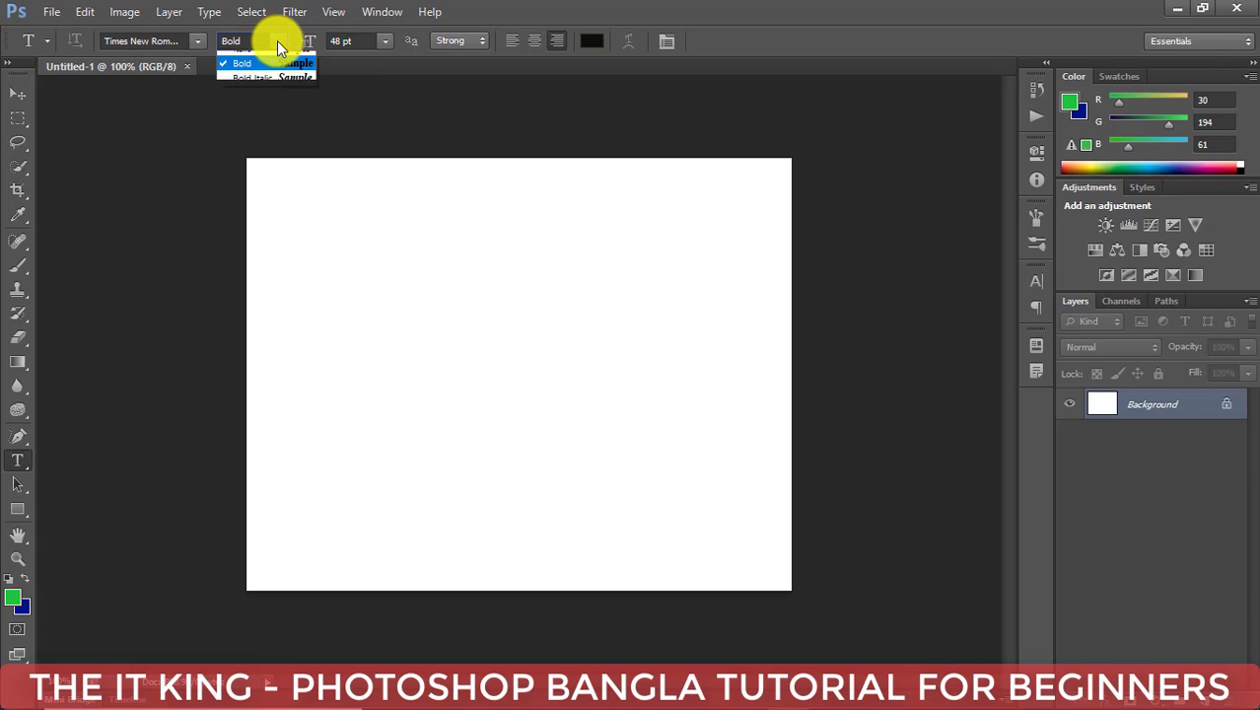
left_click(261, 61)
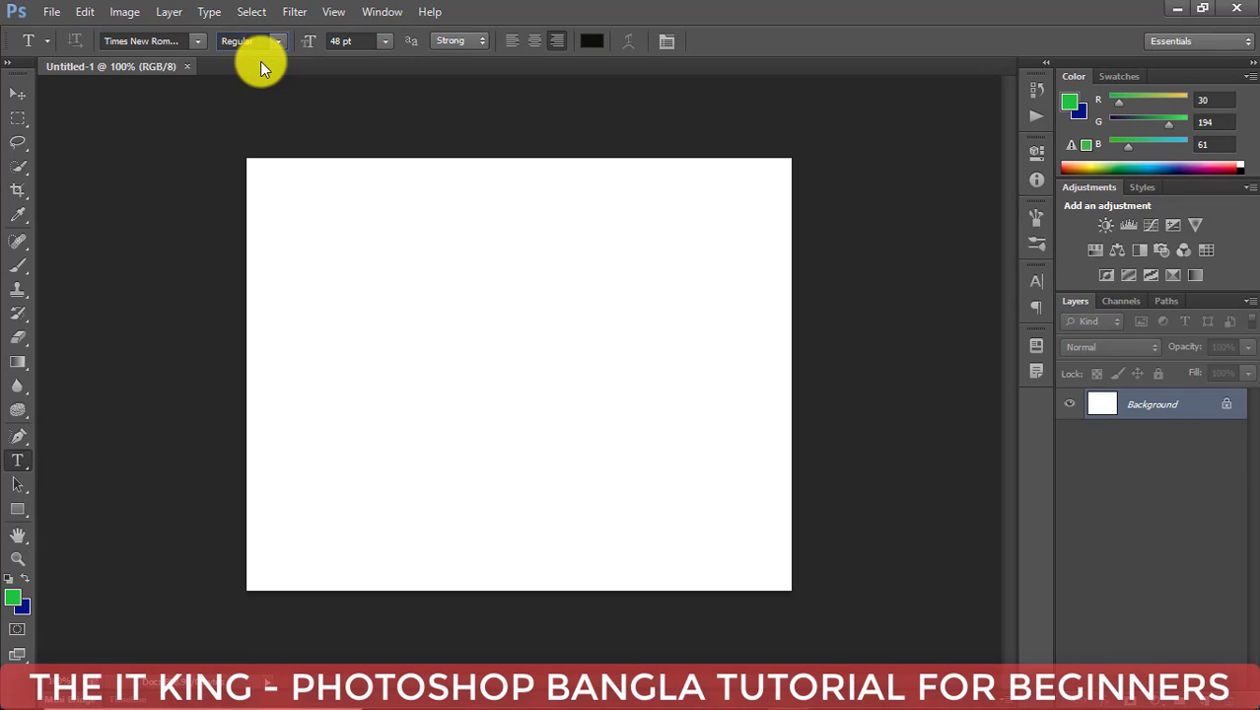
left_click(385, 41)
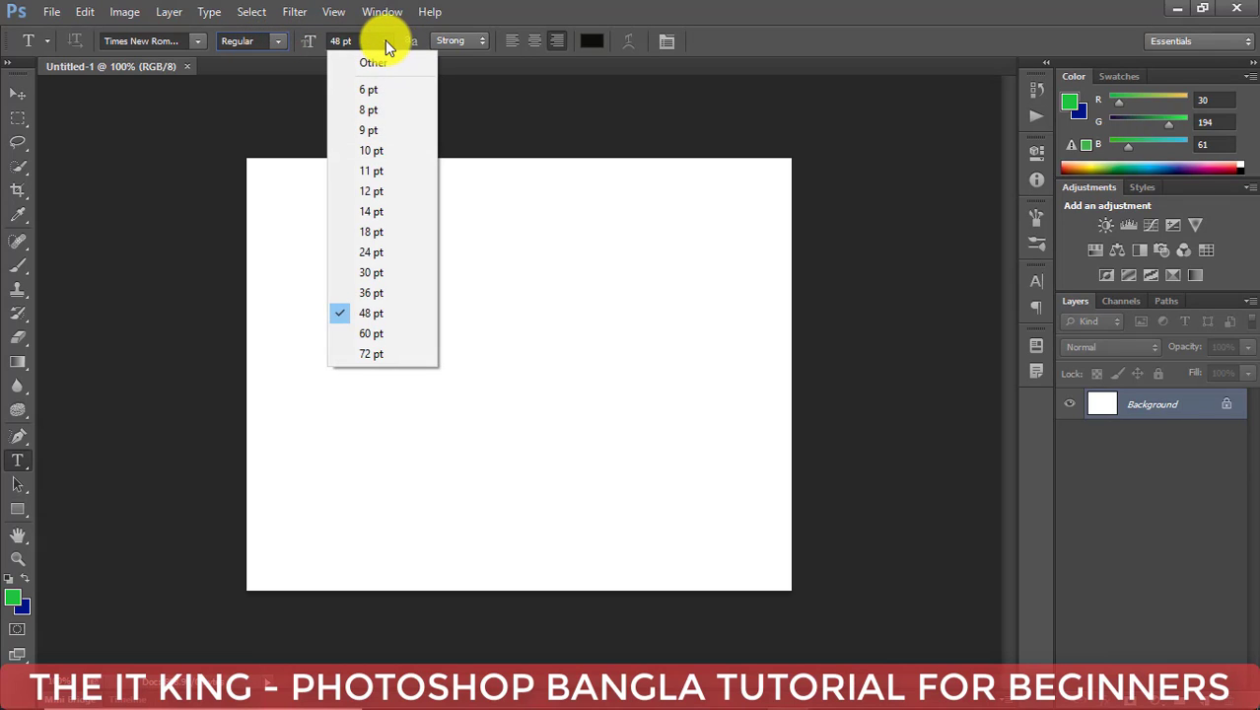
left_click(370, 338)
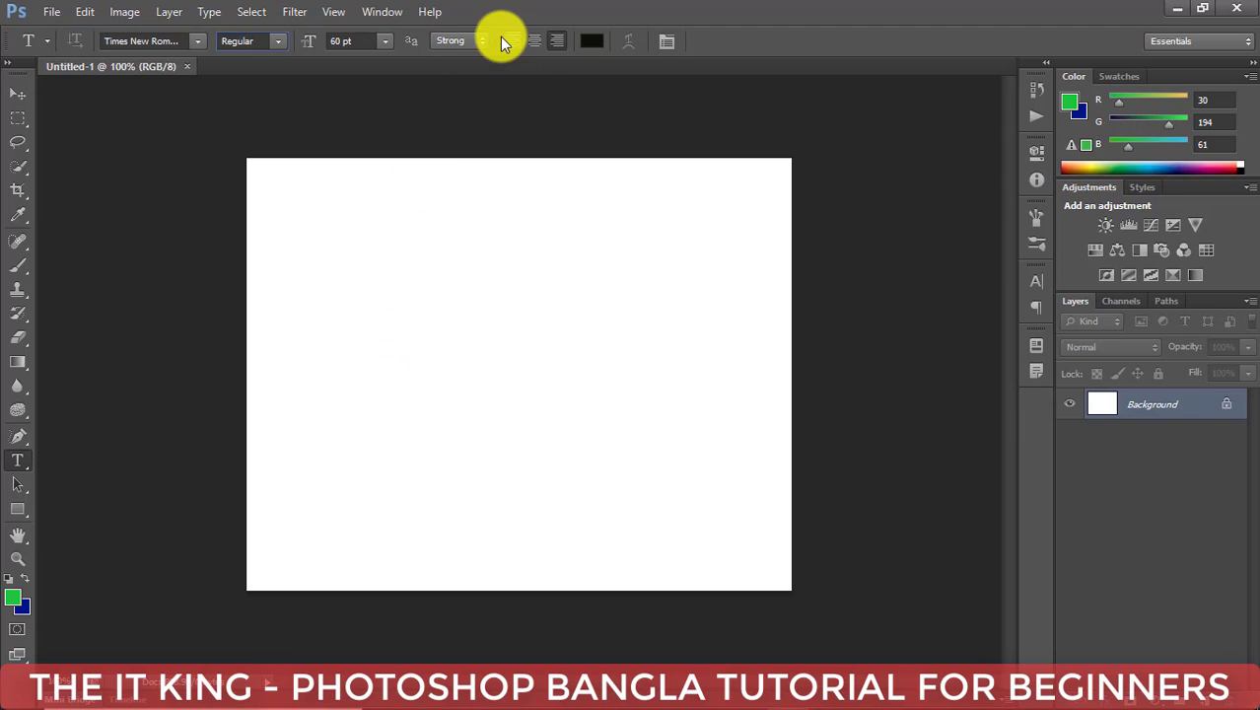
- Set the text anti-aliasing to None and the text alignment to centered
left_click(459, 39)
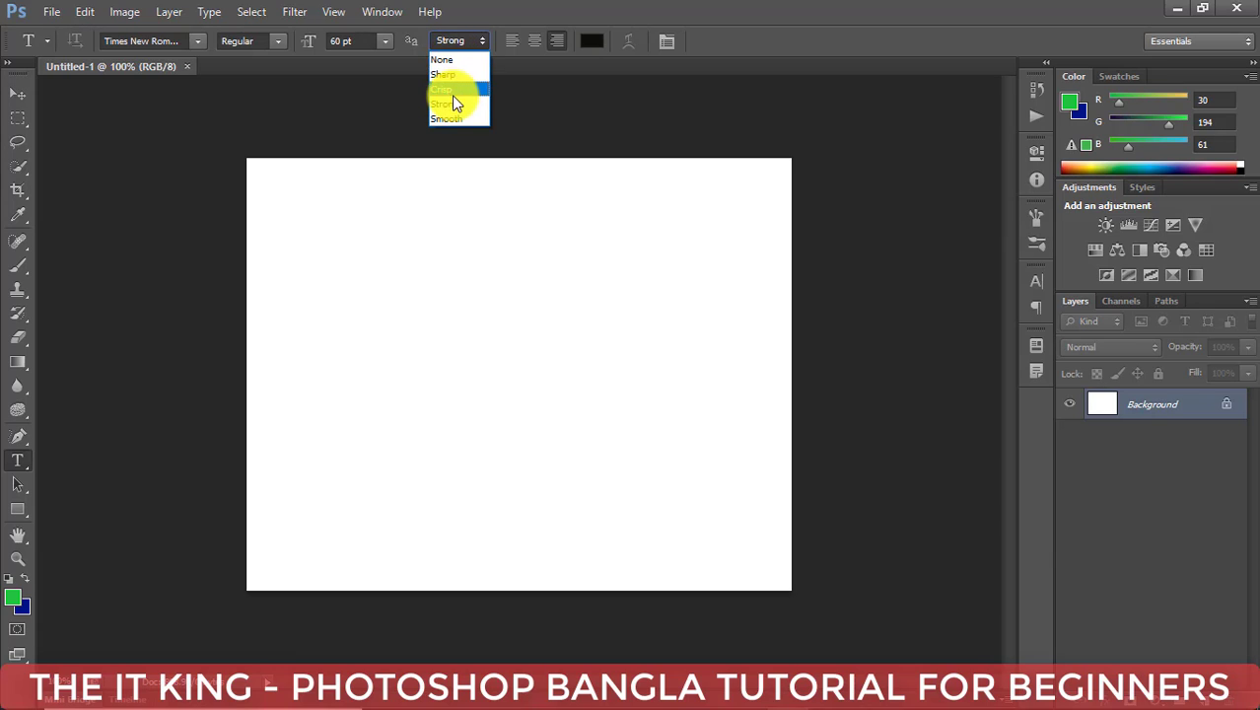
left_click(445, 60)
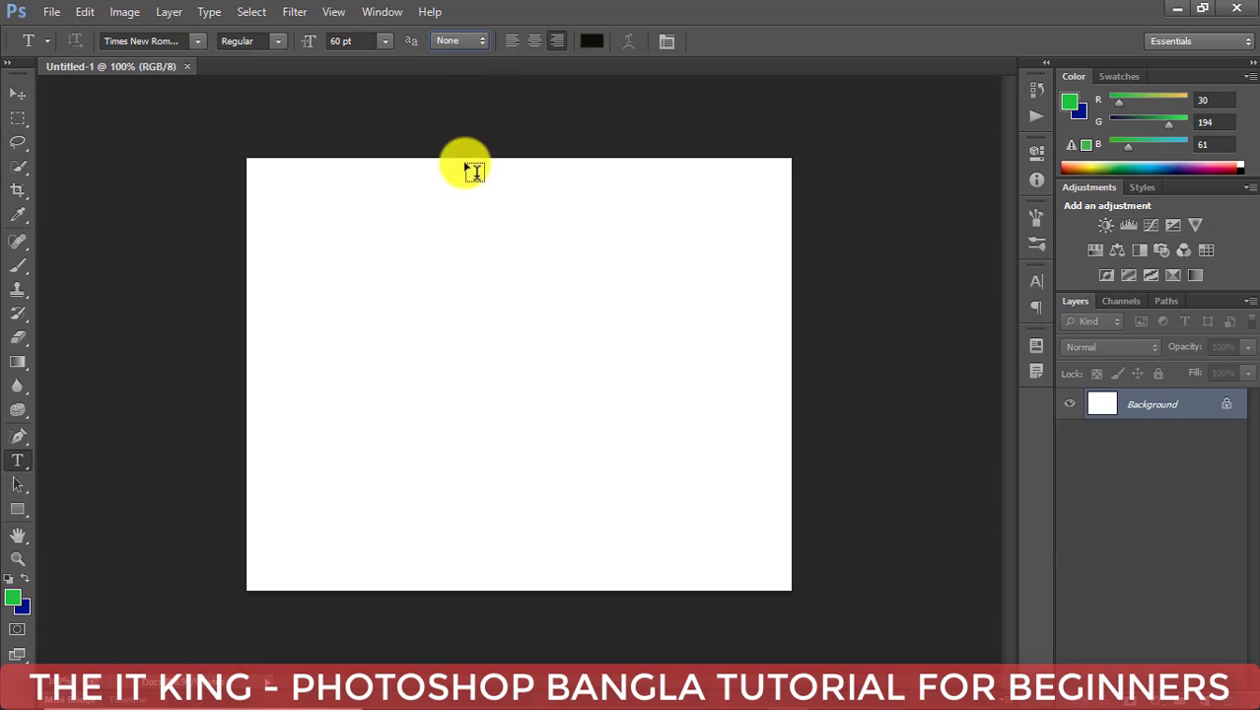
left_click(515, 40)
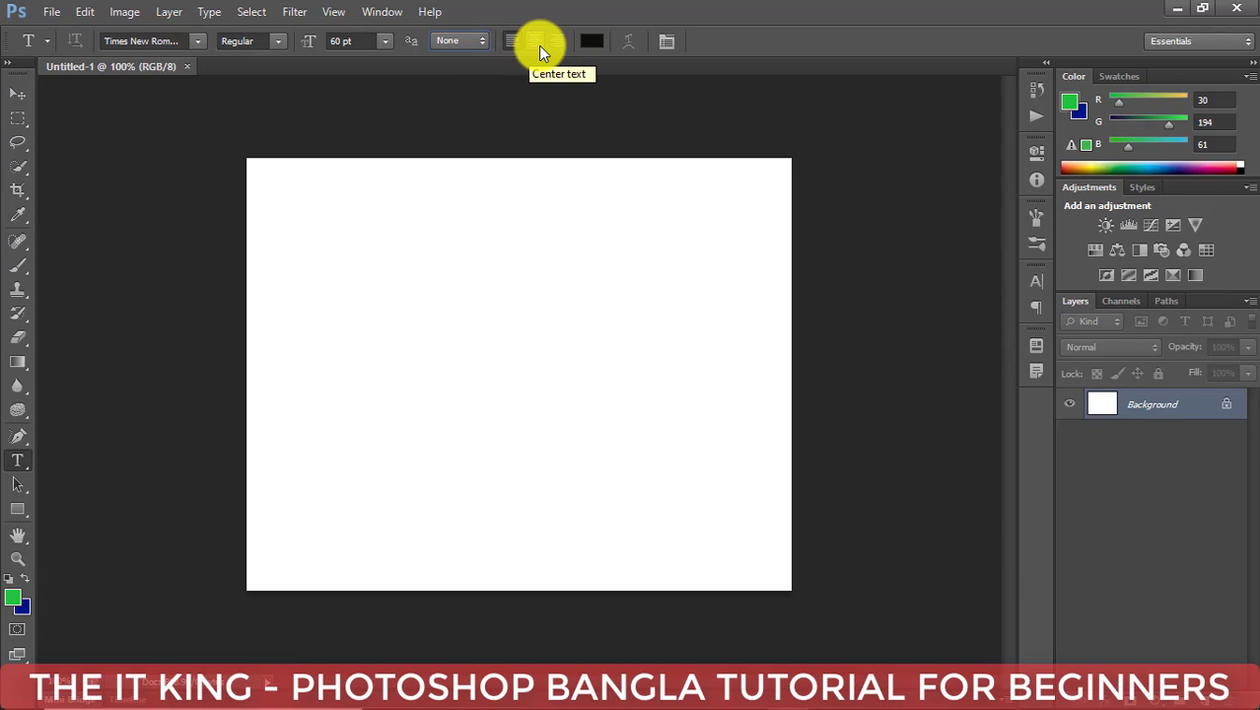
left_click(536, 44)
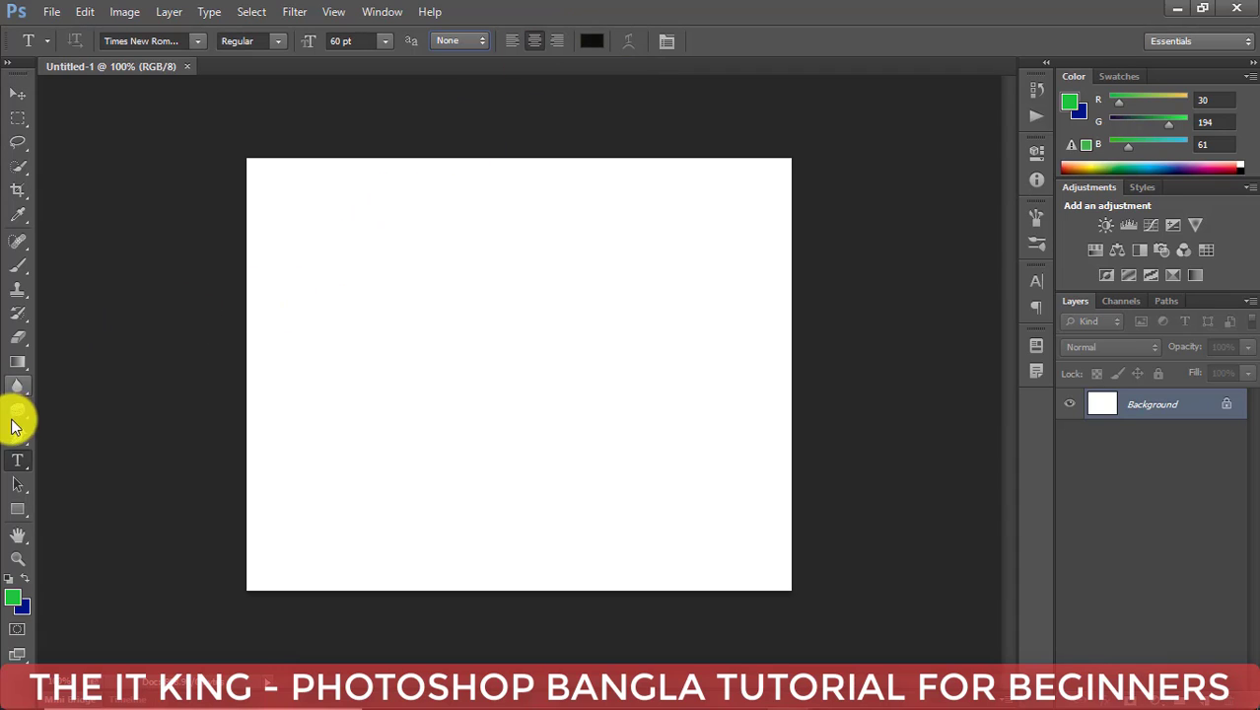
- With the Horizontal Type Tool, set the text color to dark blue, RGB 16, 38, 134
right_click(17, 463)
left_click(89, 458)
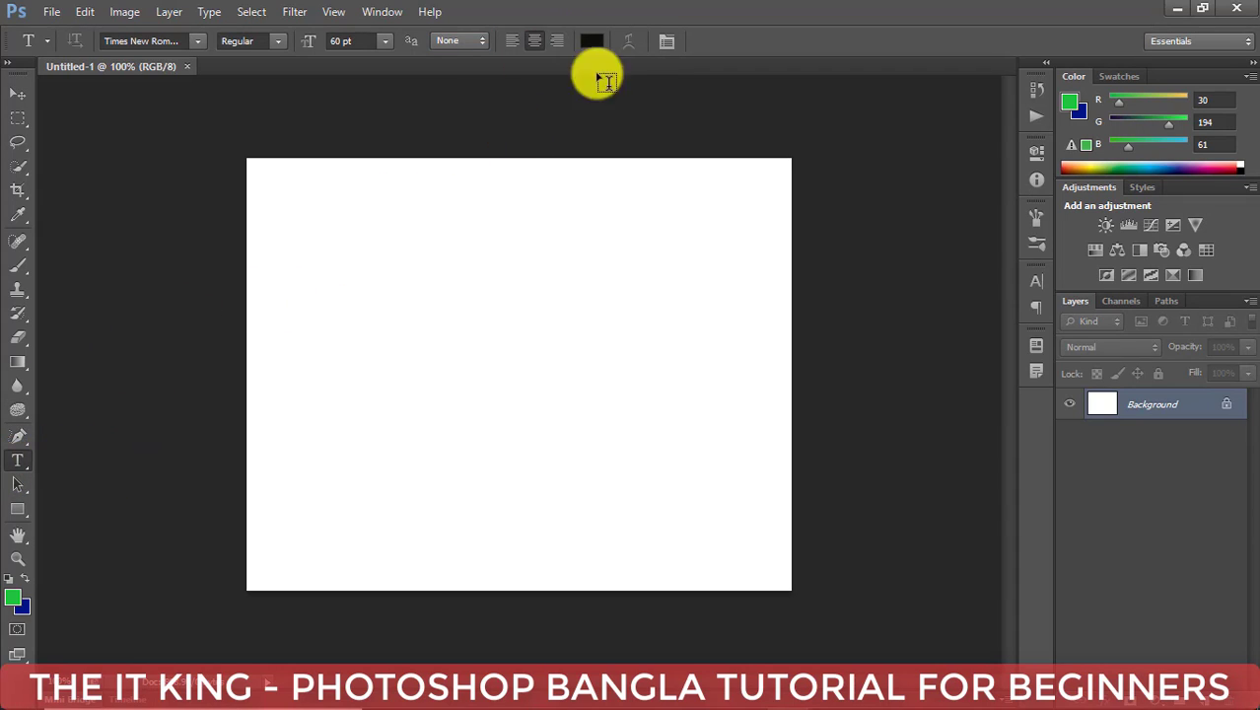
left_click(592, 41)
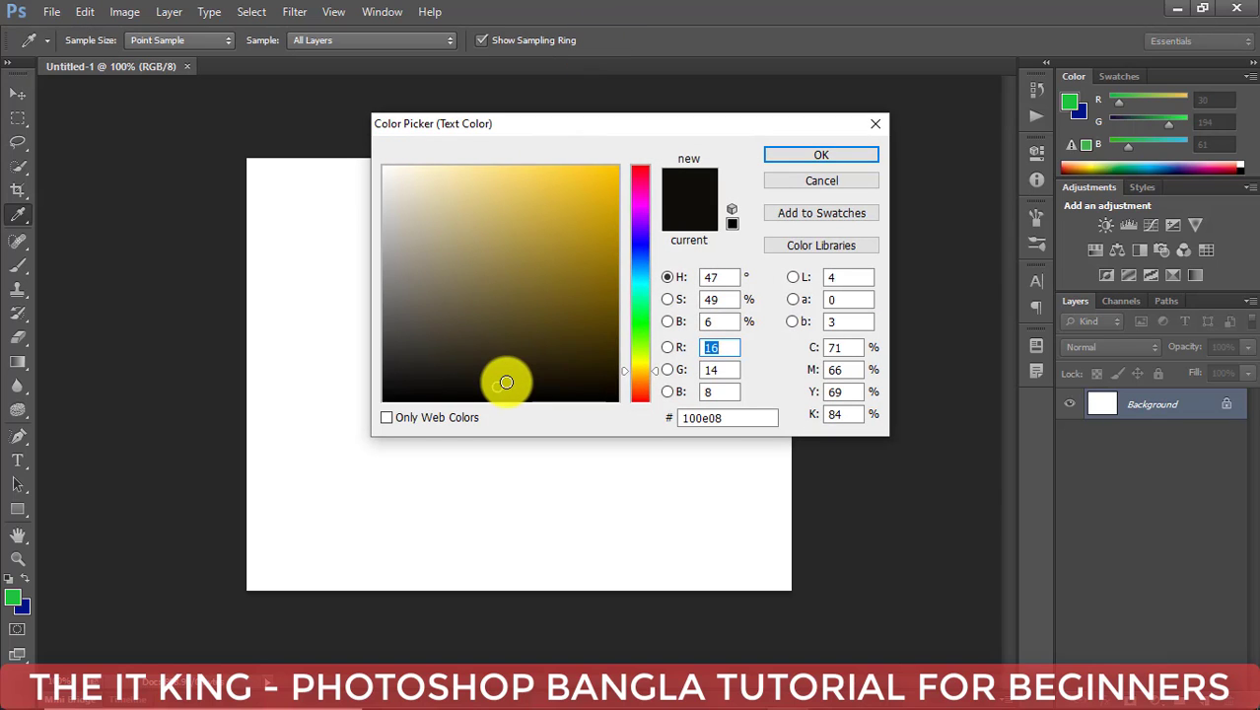
mouse_move(497, 382)
left_mouse_down()
mouse_move(576, 256)
mouse_move(607, 277)
left_mouse_up()
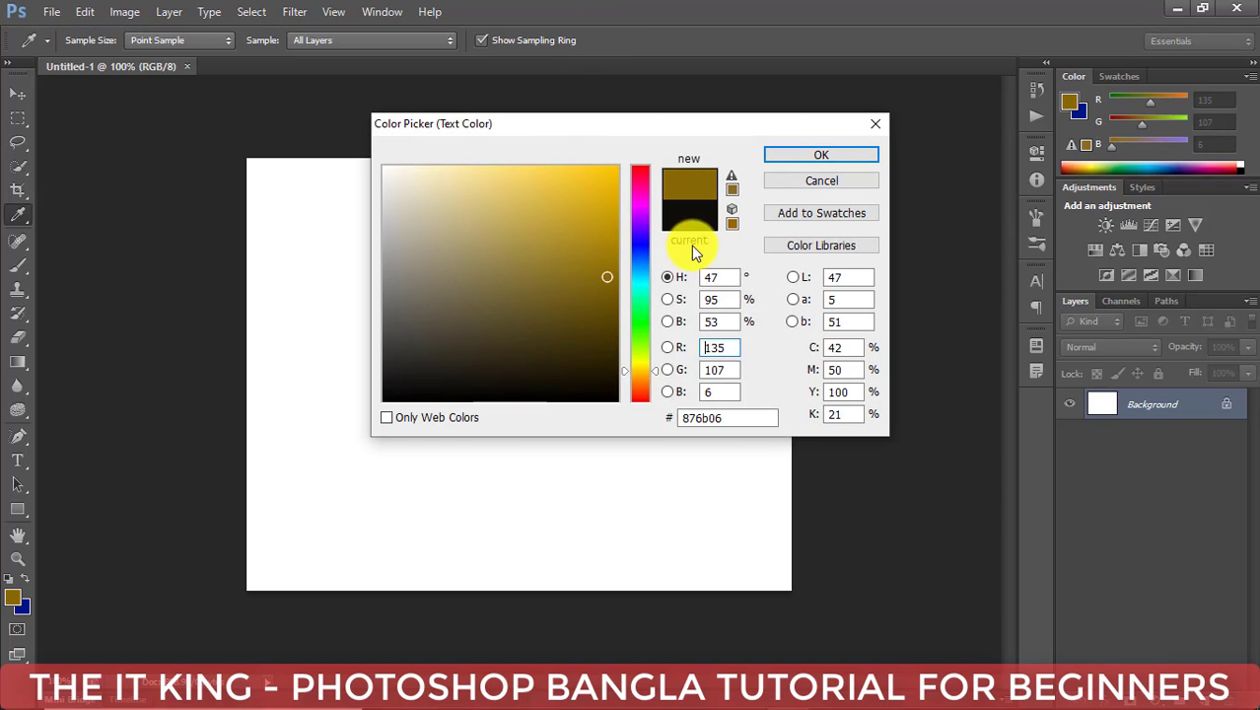
left_click(640, 252)
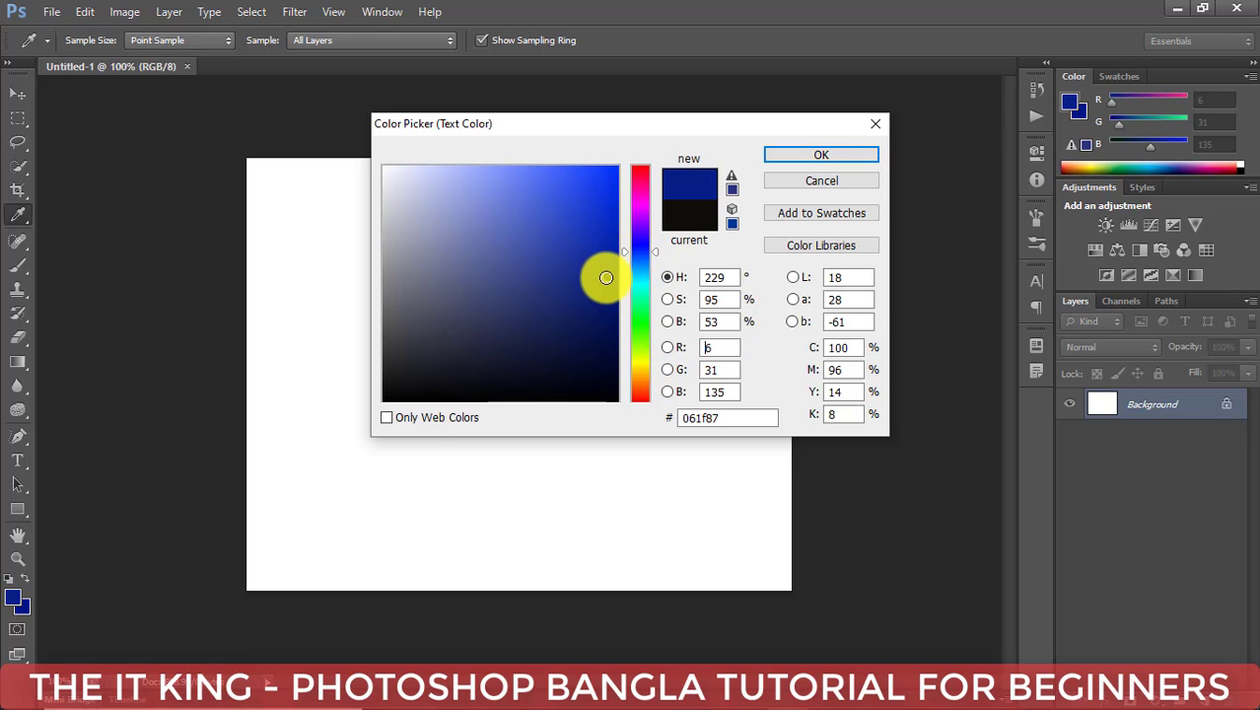
left_click(590, 277)
left_click(821, 158)
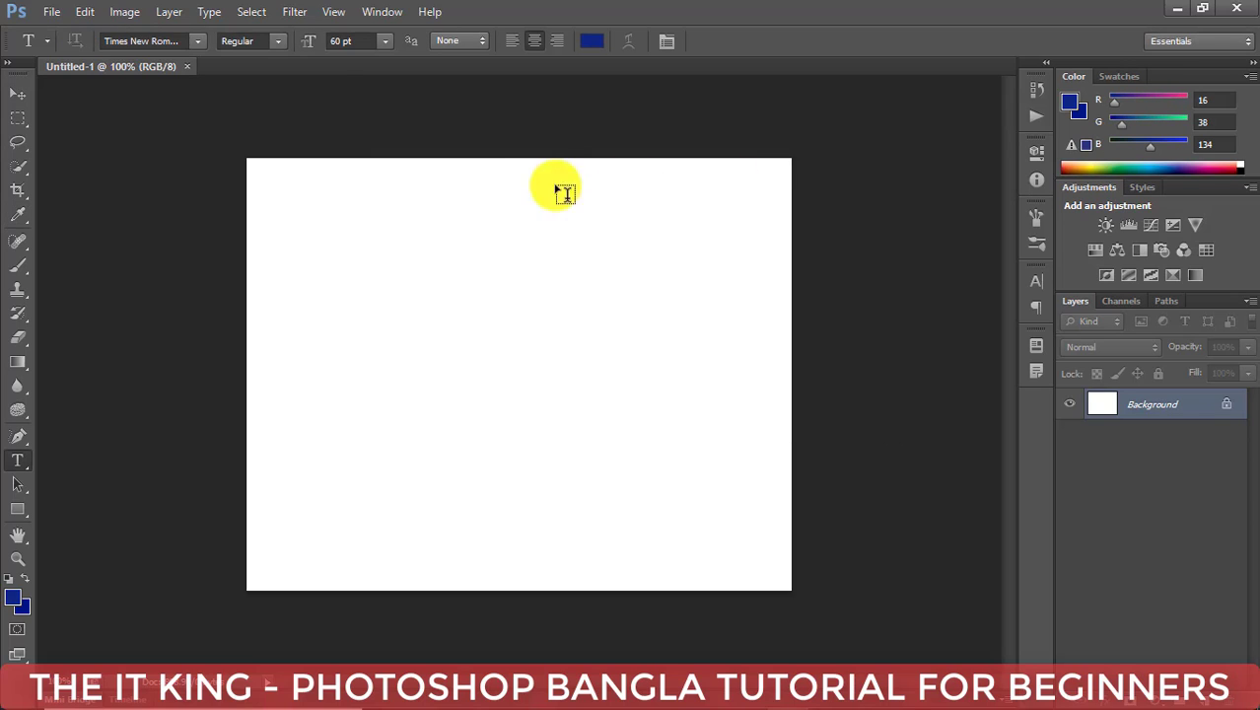
- Add the text HELLO FRIEND in the upper part of the canvas and shift it sideways until it fits fully
left_click(379, 255)
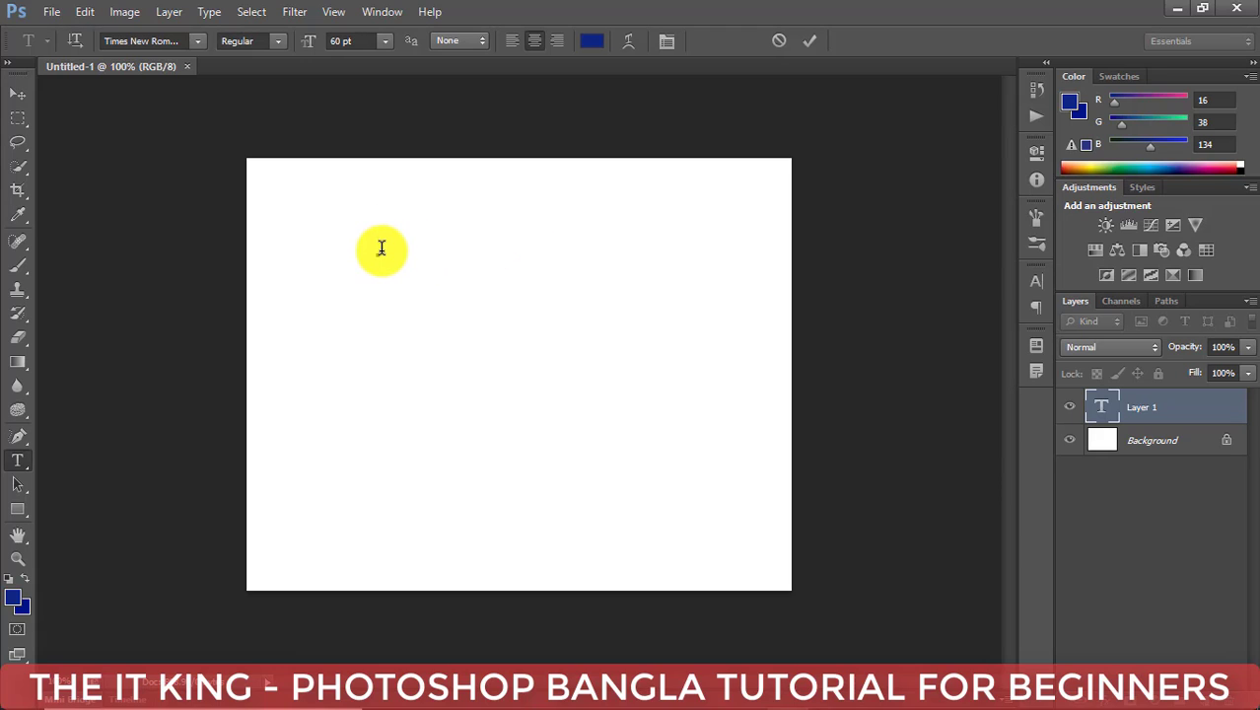
type("HELLO")
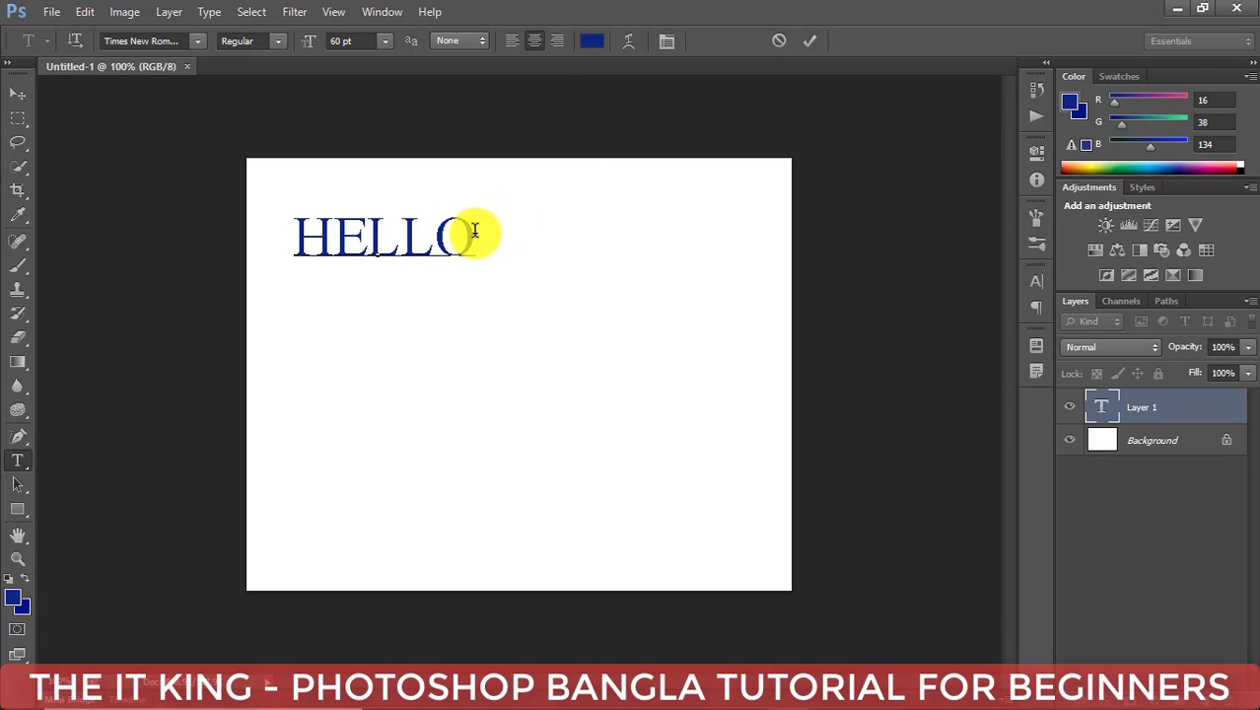
type("FRIEND")
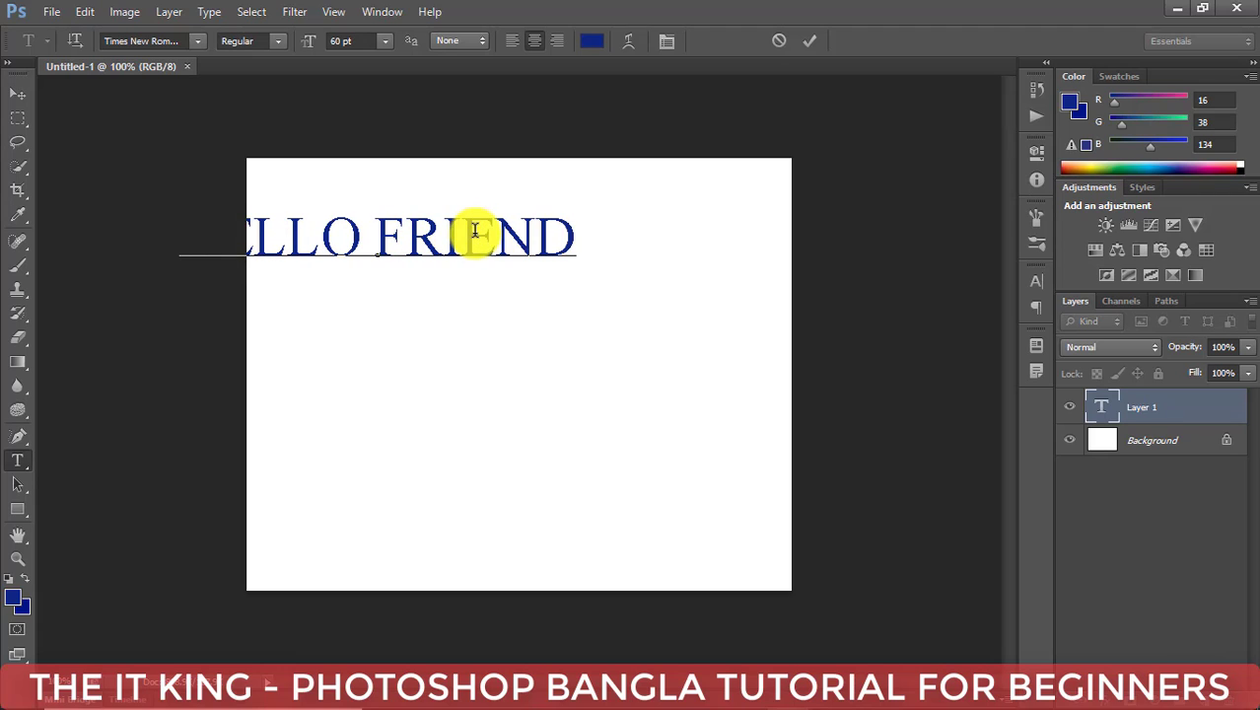
left_click(443, 237)
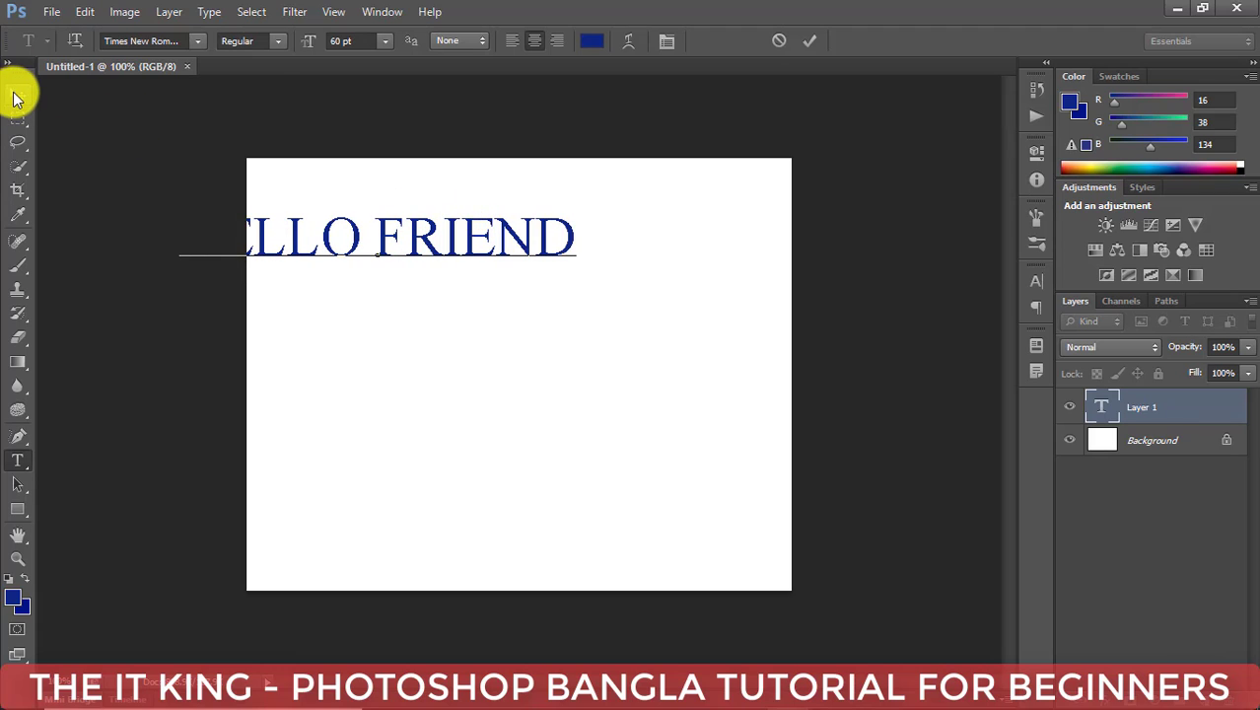
left_click(15, 99)
left_click_drag(360, 247, 485, 256)
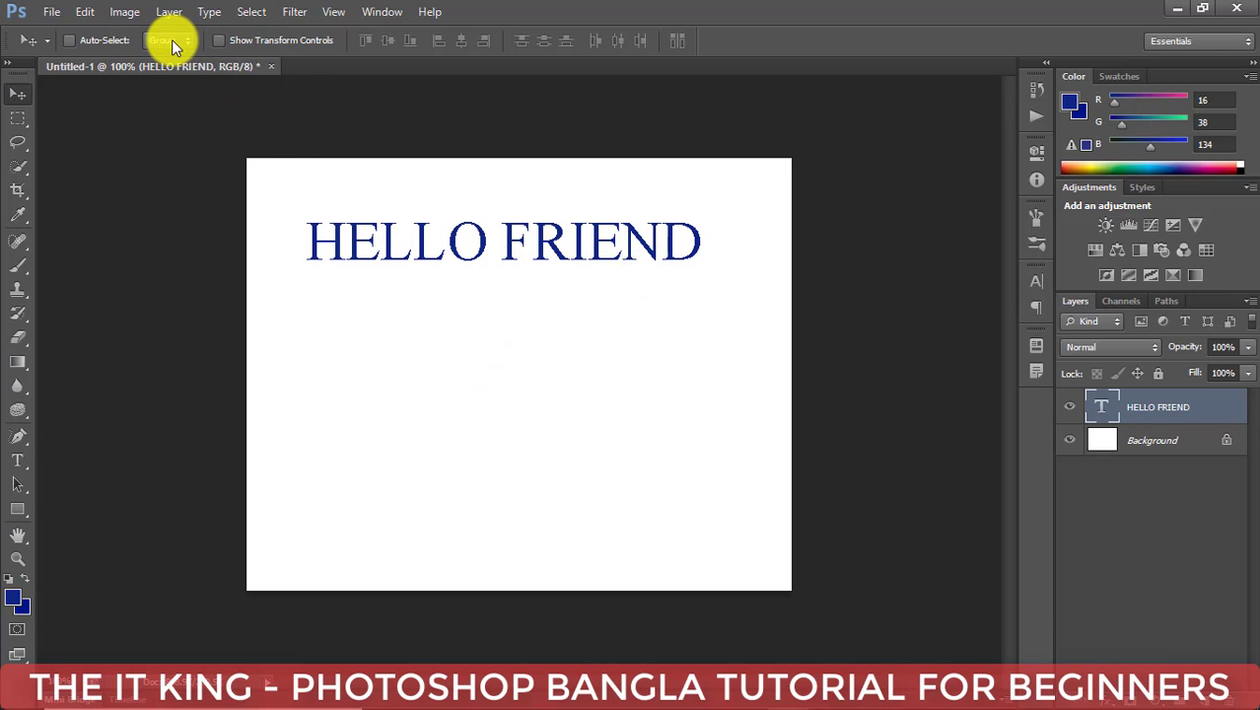
- Try the Italic, Bold and Bold Italic styles on the HELLO FRIEND text
left_click(18, 460)
left_click(270, 44)
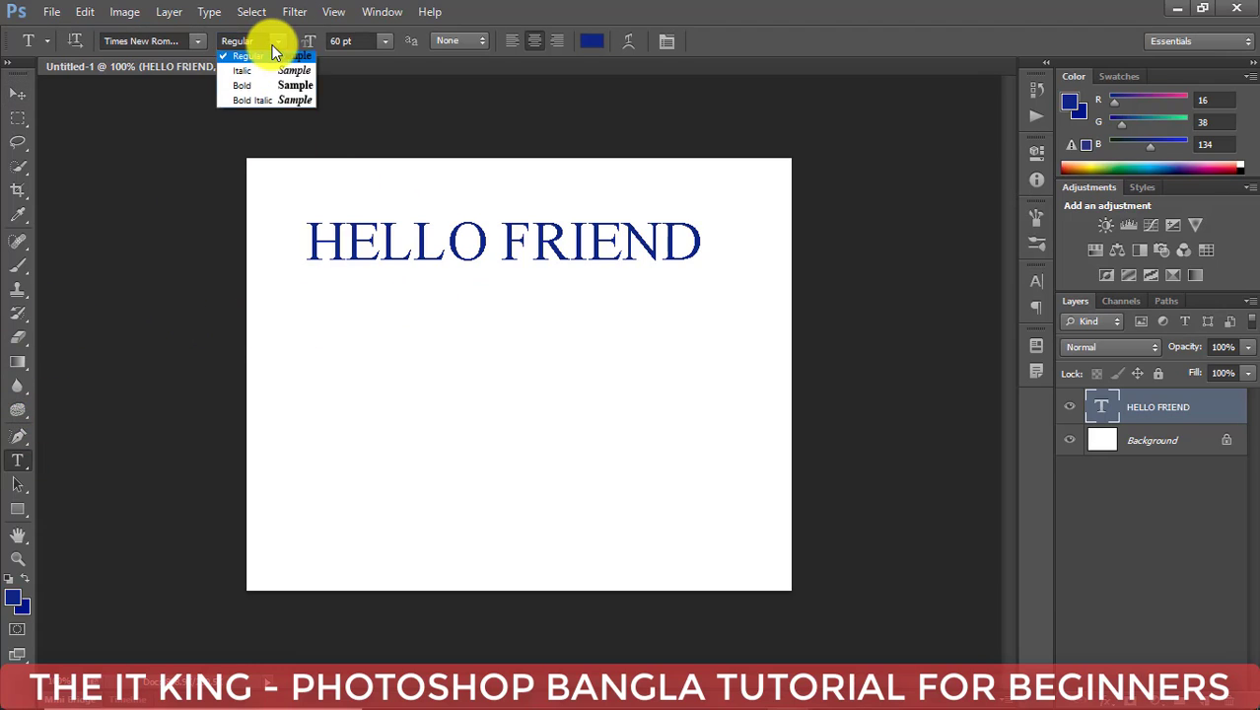
left_click(247, 71)
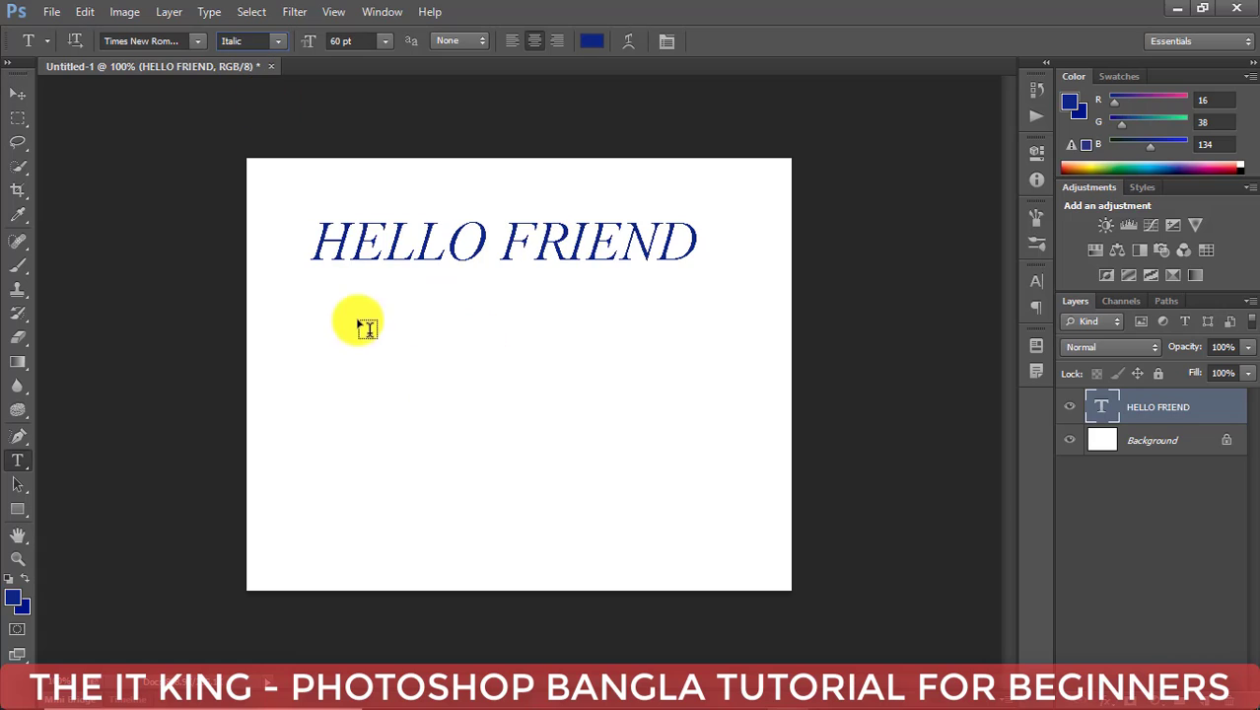
left_click(278, 44)
left_click(266, 89)
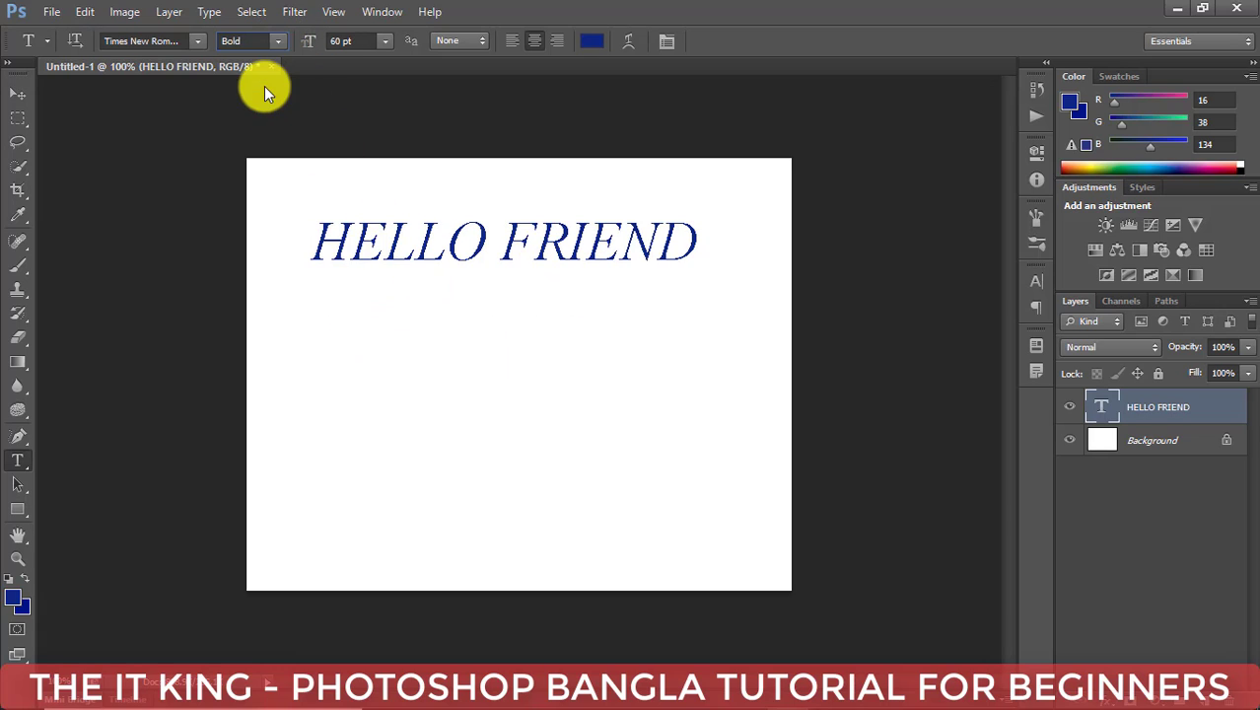
left_click(279, 43)
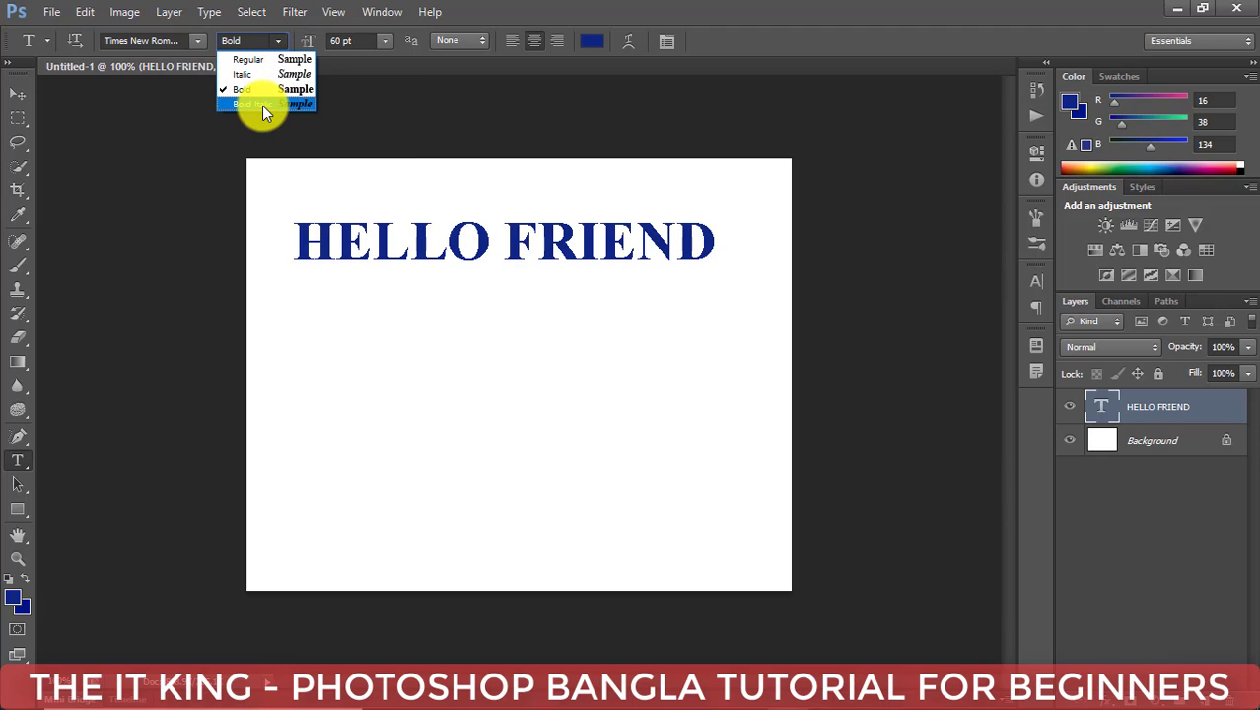
left_click(263, 106)
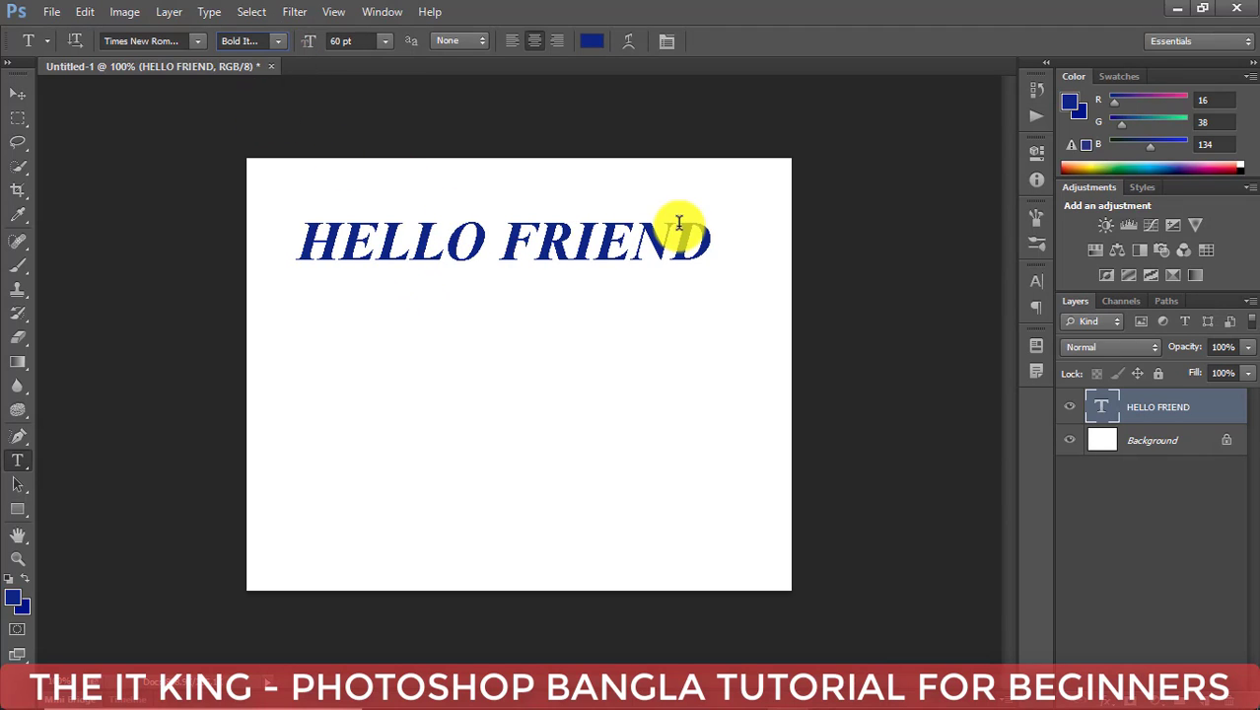
- Change the font of the HELLO FRIEND text to Ravie
left_click(202, 41)
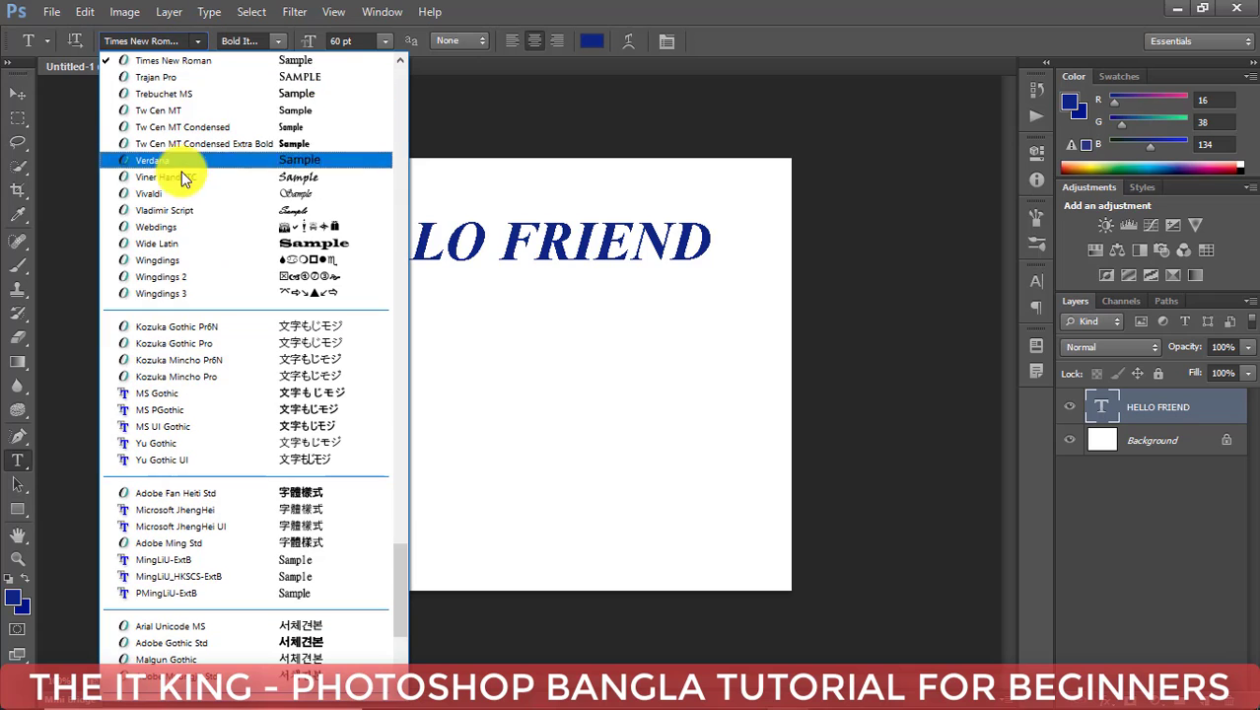
scroll(207, 314, "down", 4)
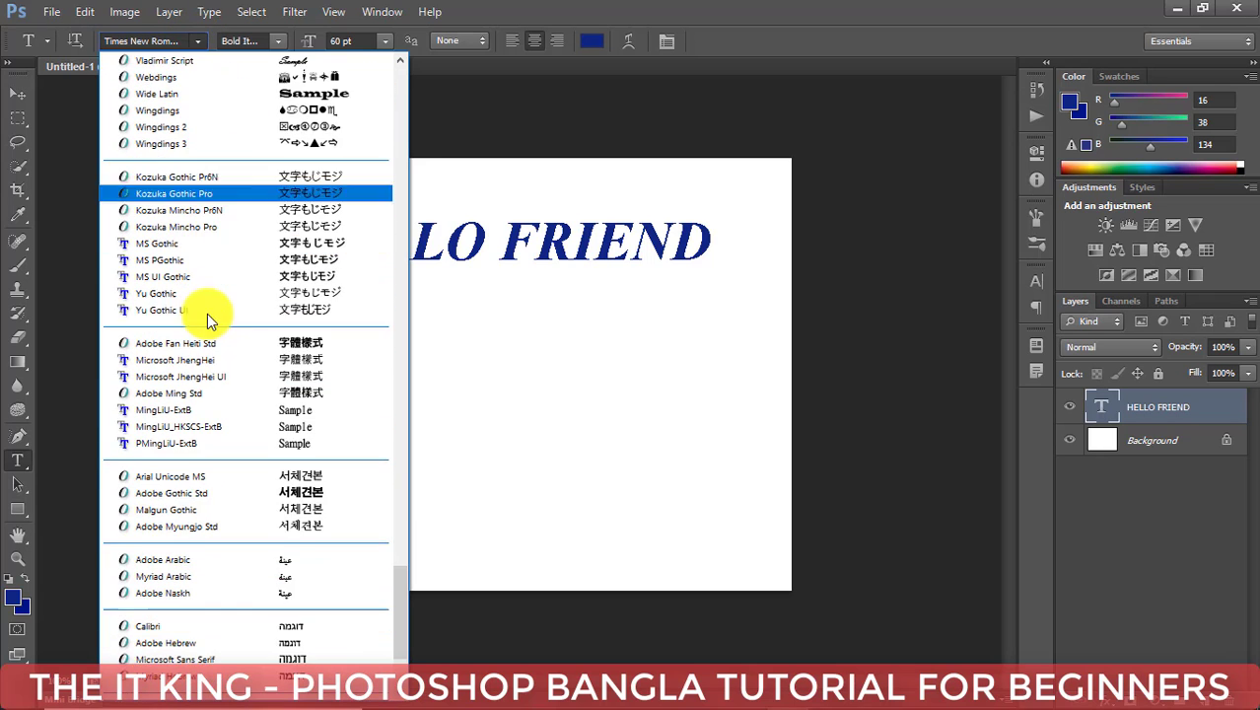
scroll(207, 313, "down", 3)
scroll(222, 368, "up", 5)
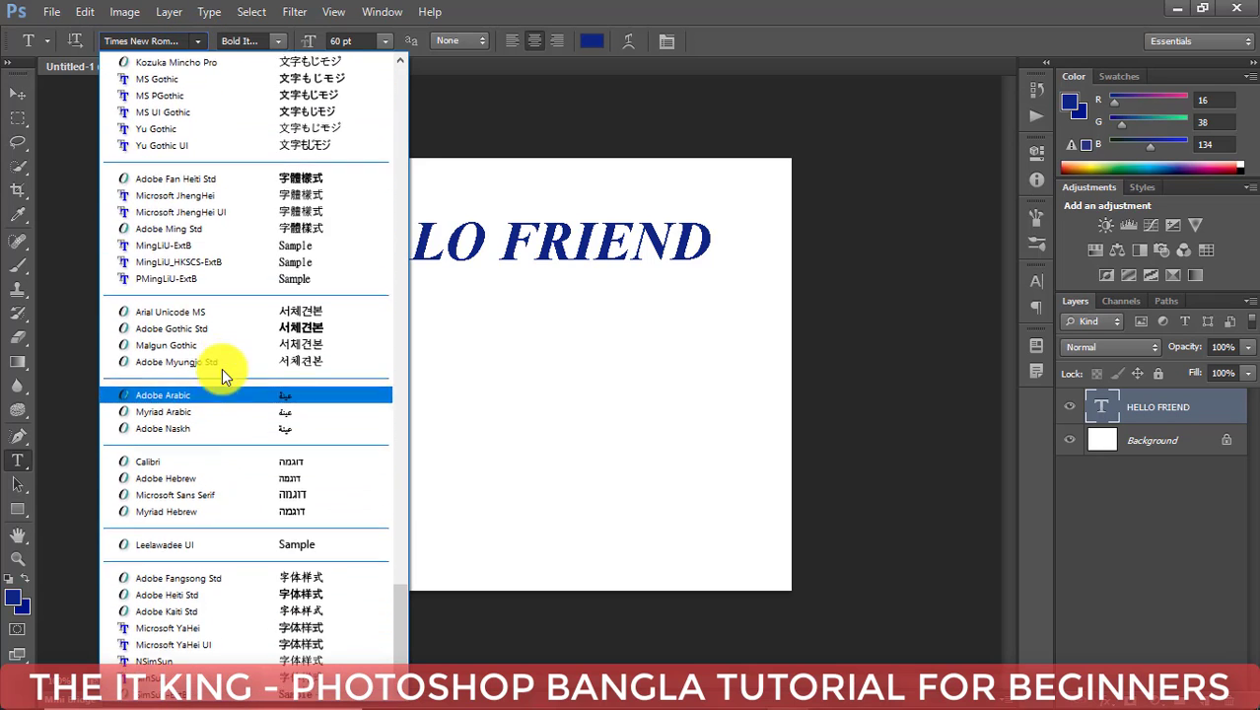
scroll(223, 368, "up", 10)
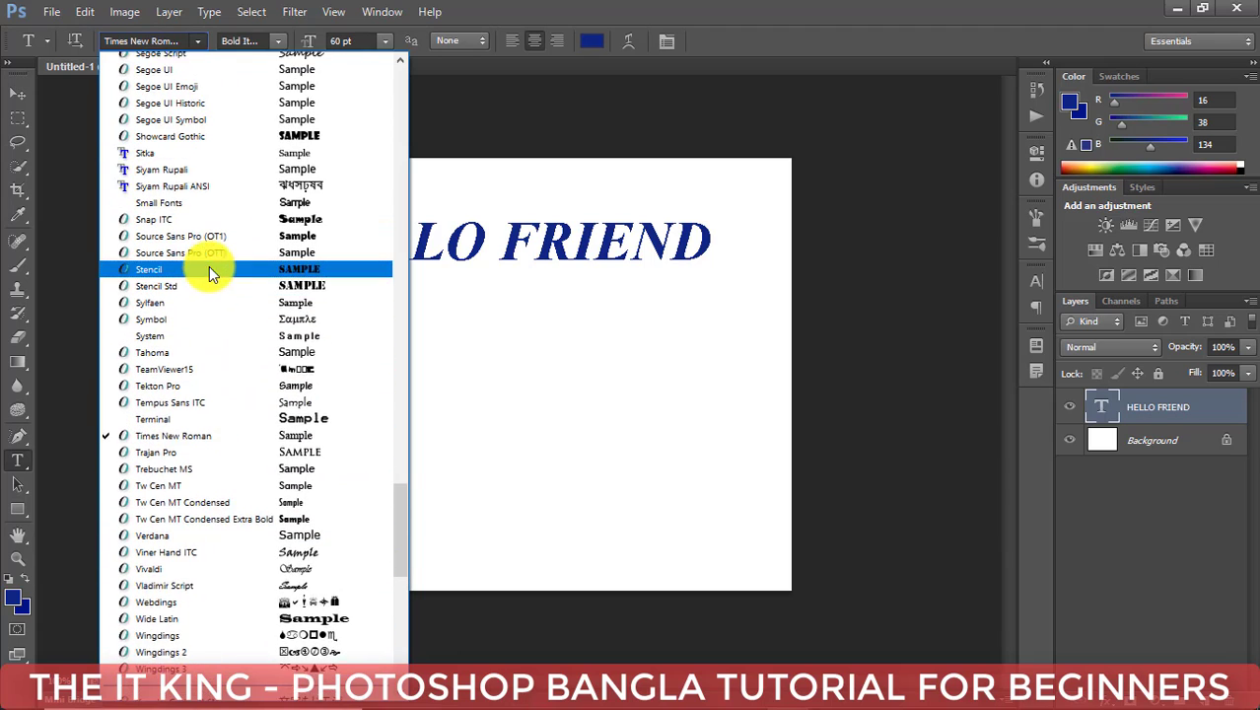
left_click(177, 64)
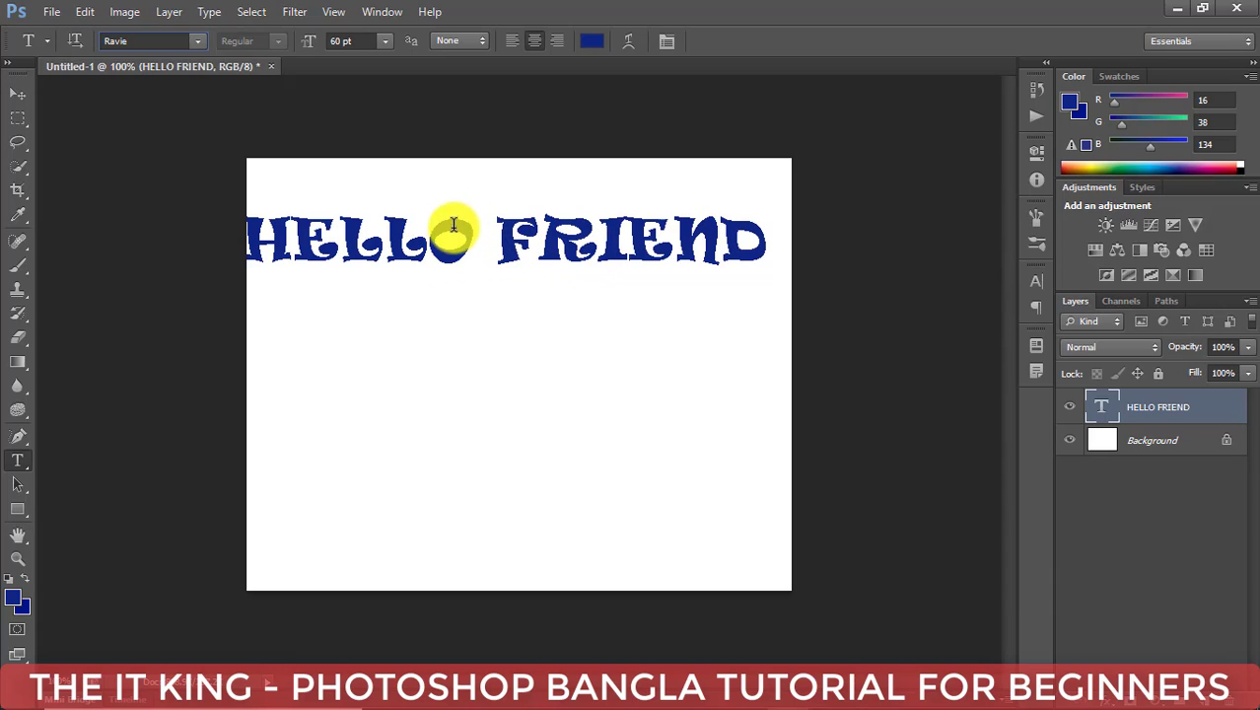
left_click_drag(396, 239, 425, 238)
left_click(502, 252)
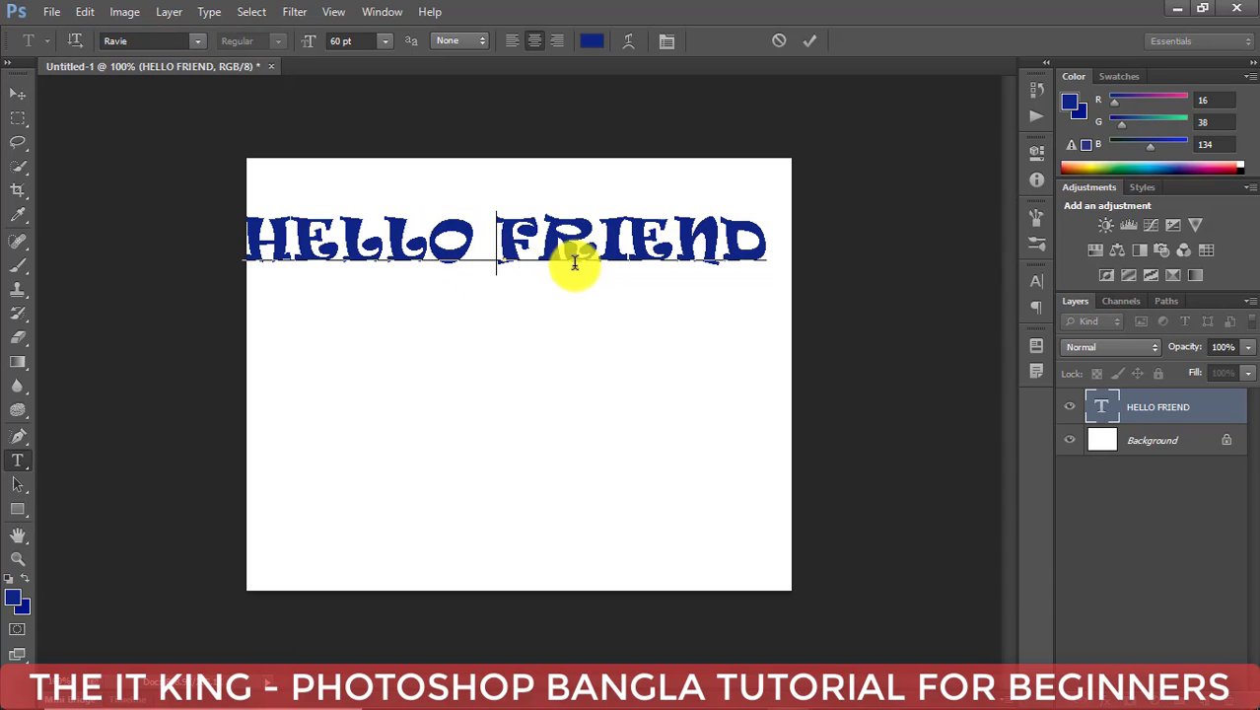
- Add HELLO as vertical text with the Vertical Type Tool and move it to the canvas's lower-right corner
right_click(21, 466)
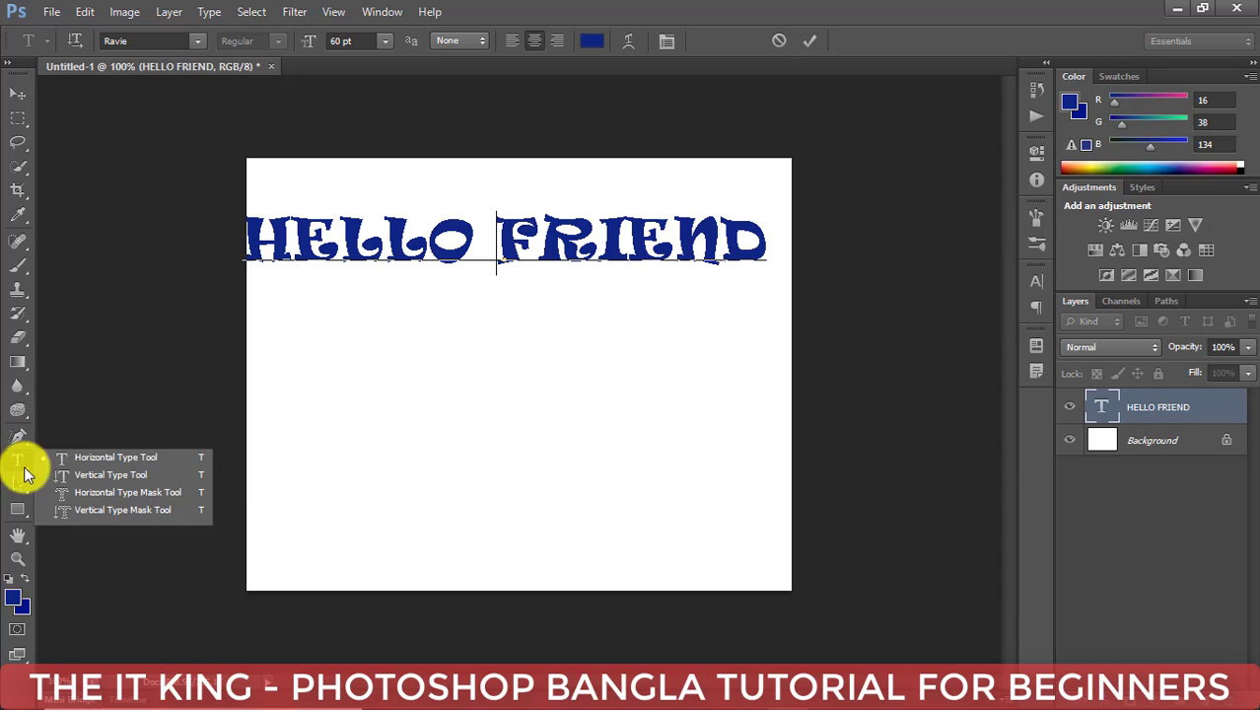
left_click(128, 477)
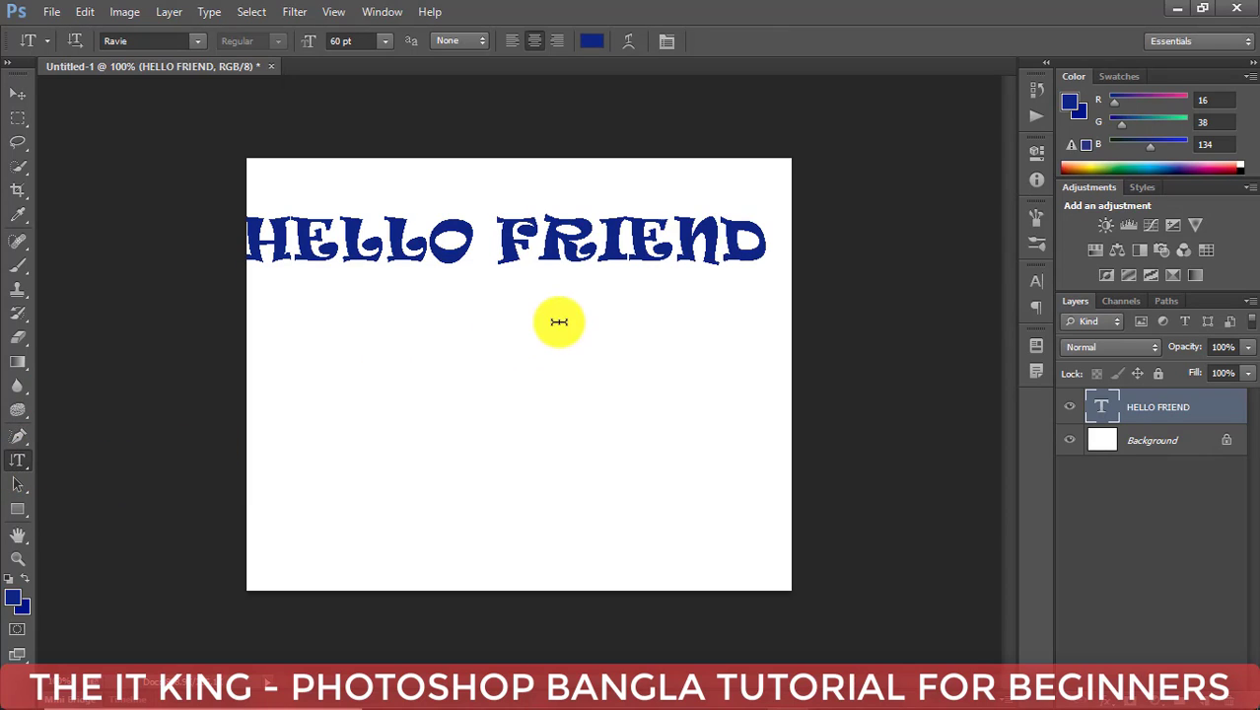
left_click(484, 316)
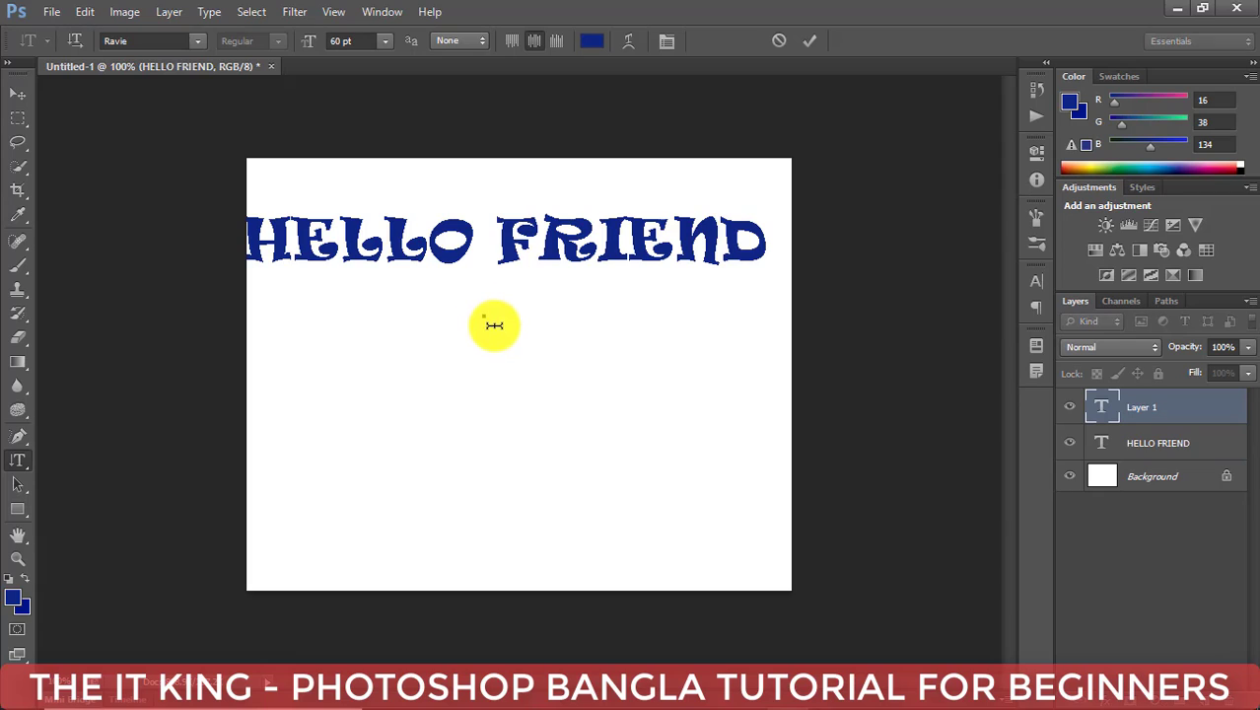
type("HELLO")
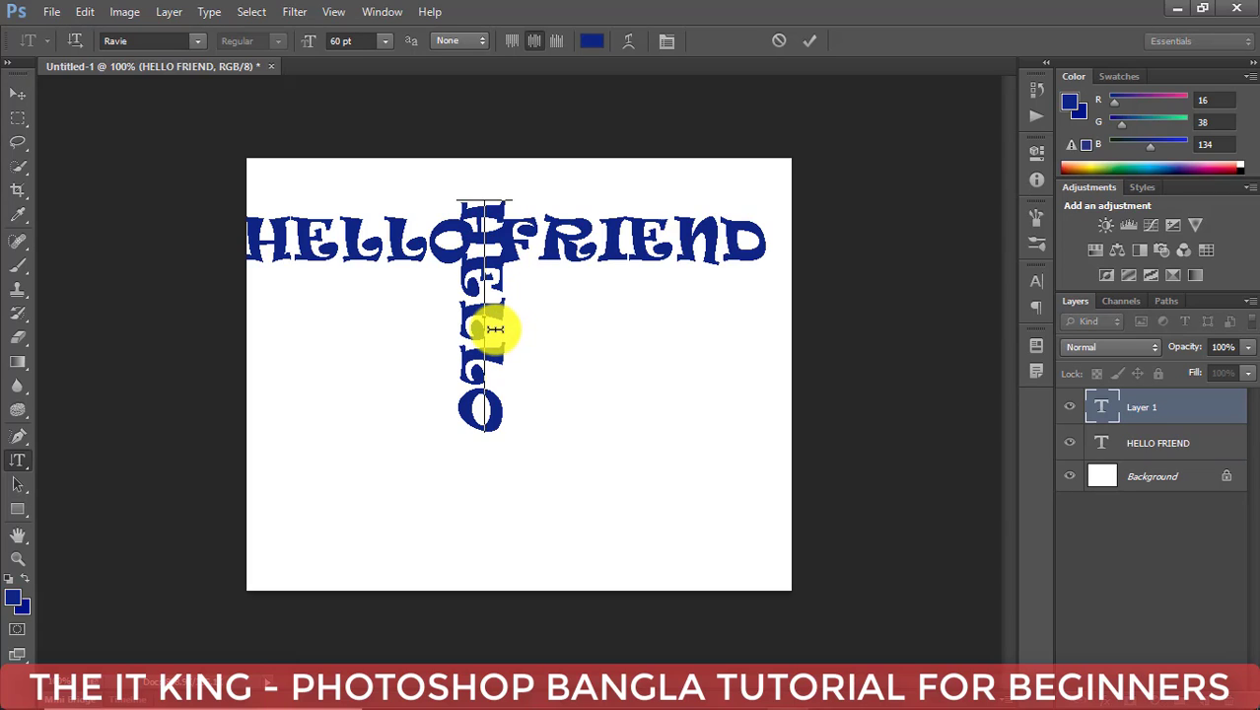
left_click(17, 95)
left_click_drag(486, 311, 744, 449)
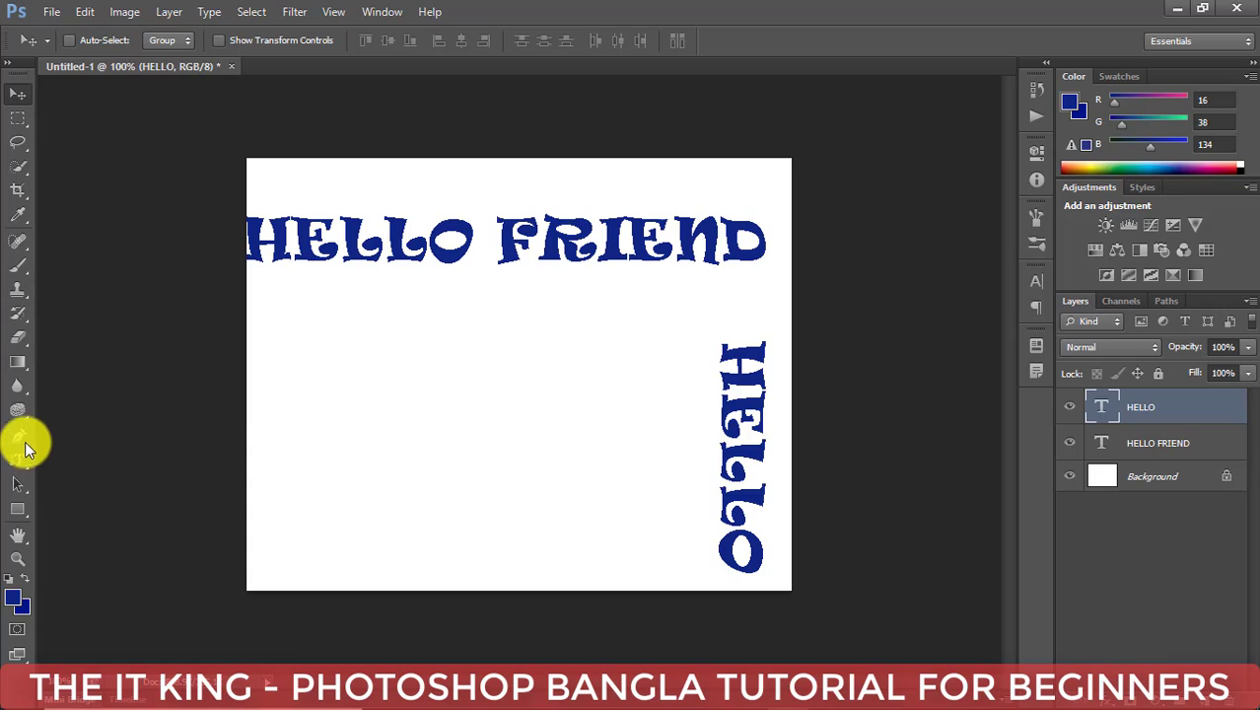
- Create a HELLO text selection below HELLO FRIEND with the Horizontal Type Mask Tool
left_click(17, 463)
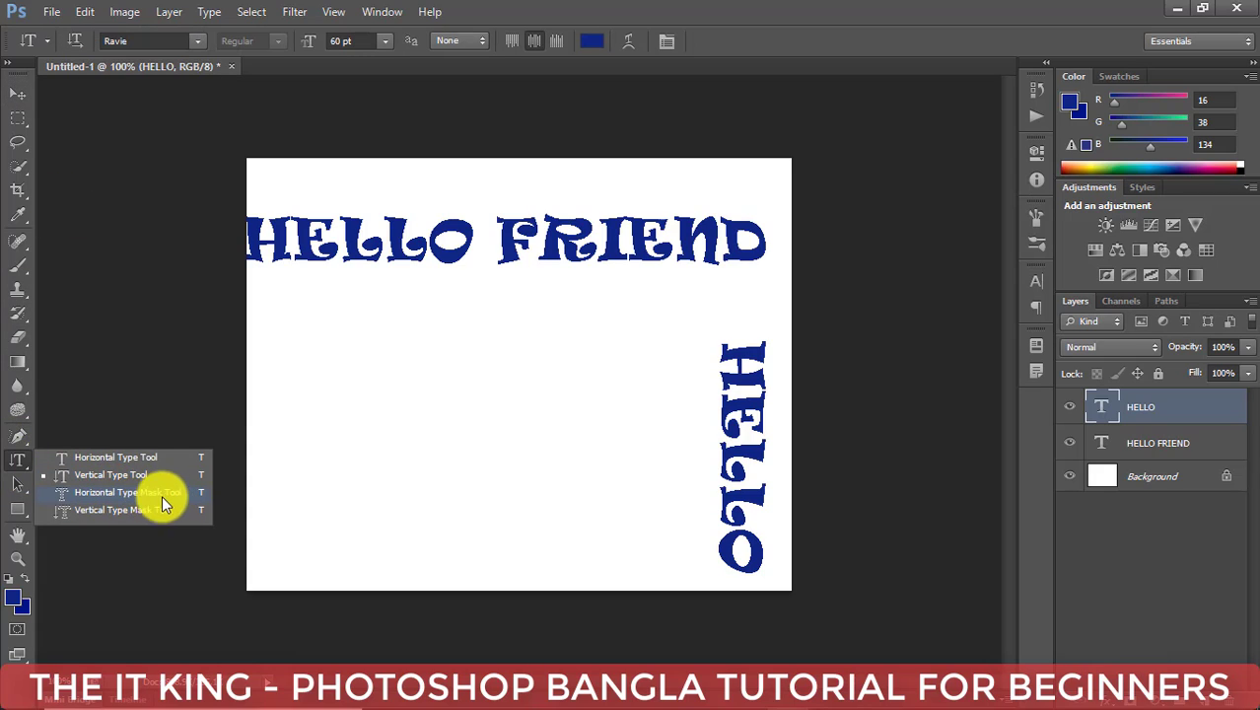
left_click(137, 491)
left_click(397, 374)
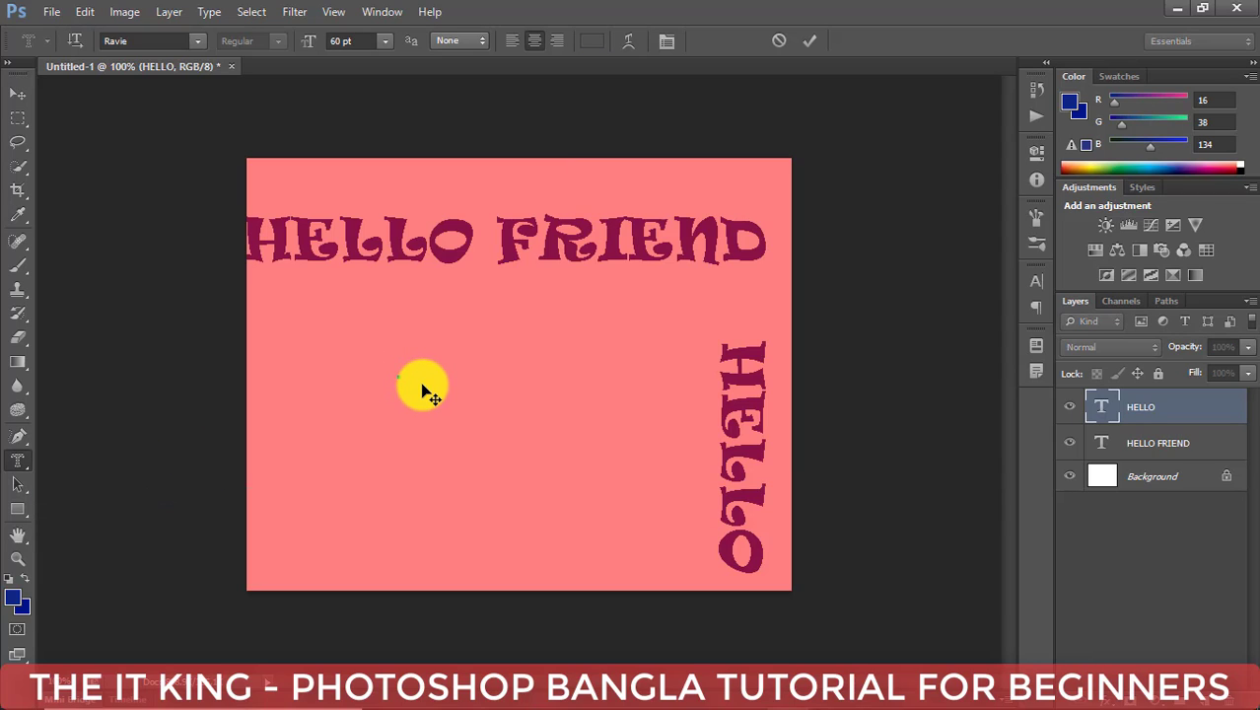
type("HELLO")
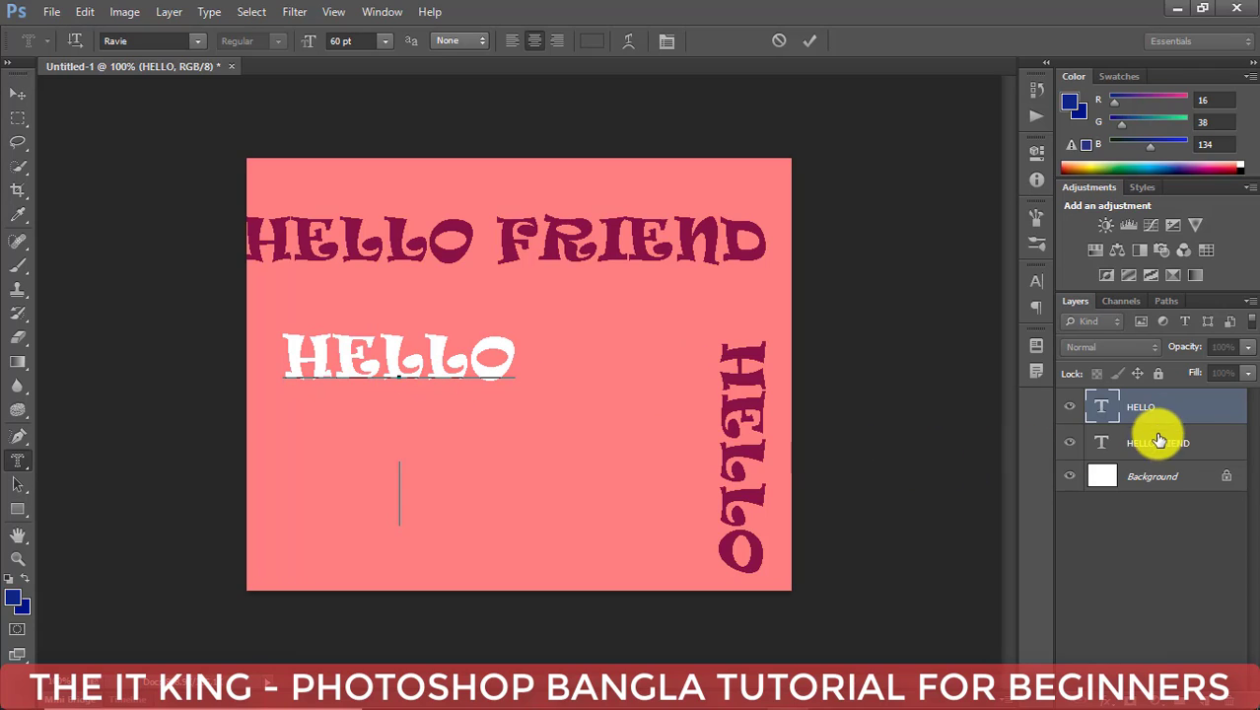
left_click(1154, 475)
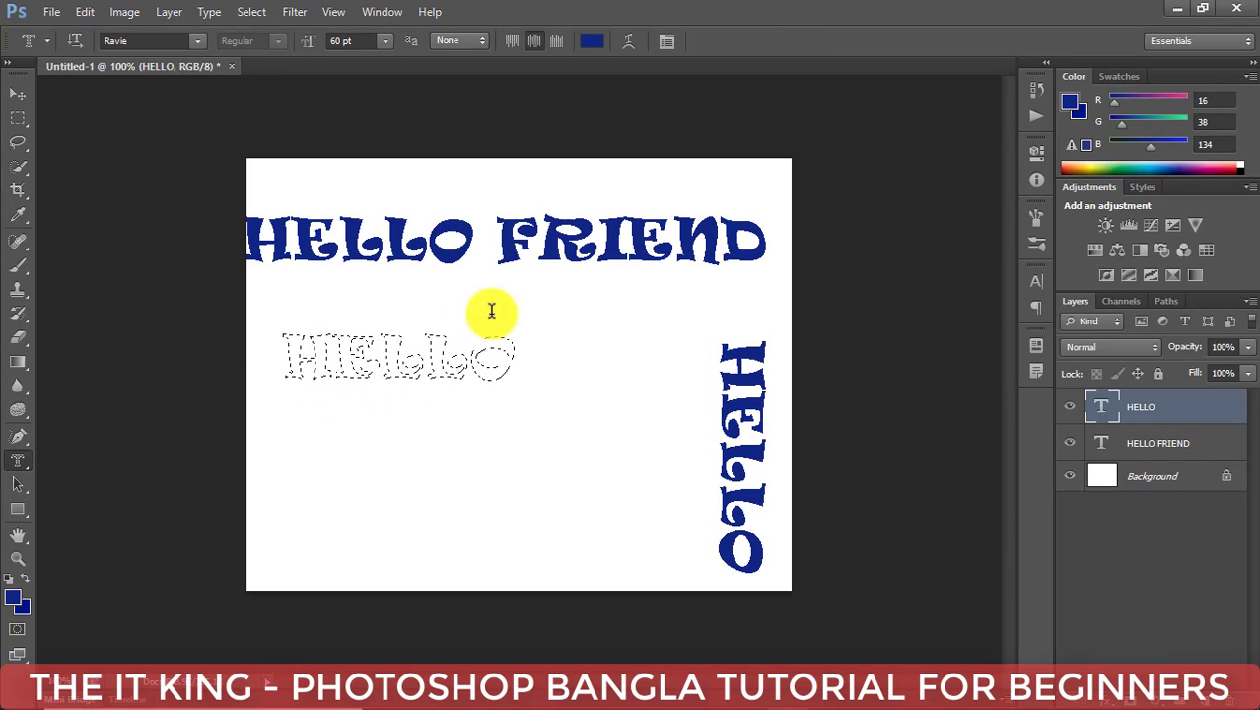
- Create a vertical HELLO selection with the Vertical Type Mask Tool and shift it, along with the vertical text, left and down below HELLO FRIEND
left_click(17, 461)
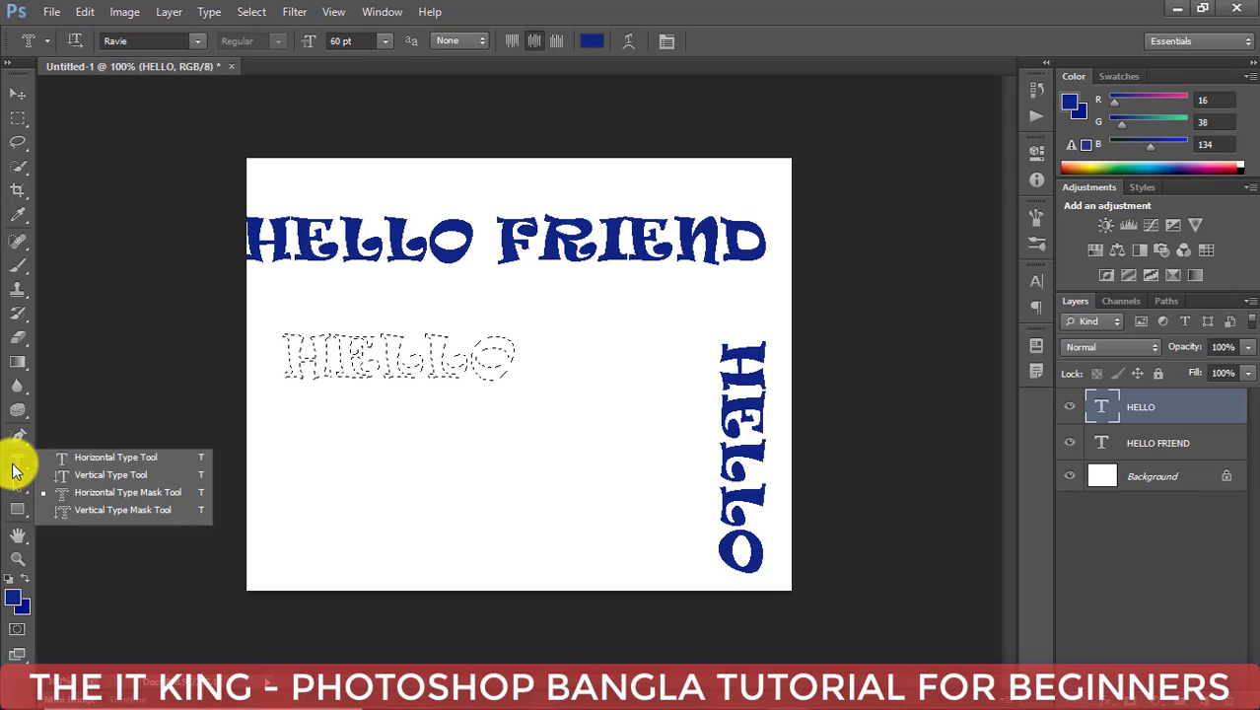
left_click(112, 513)
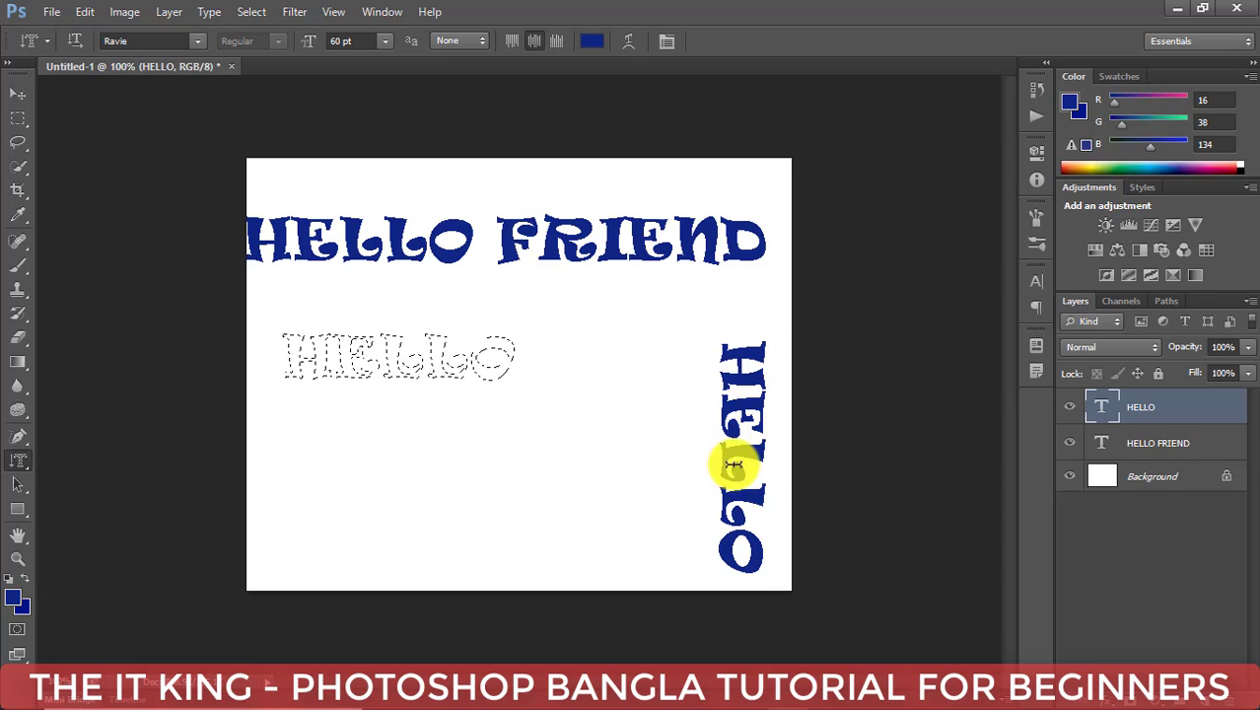
left_click(593, 355)
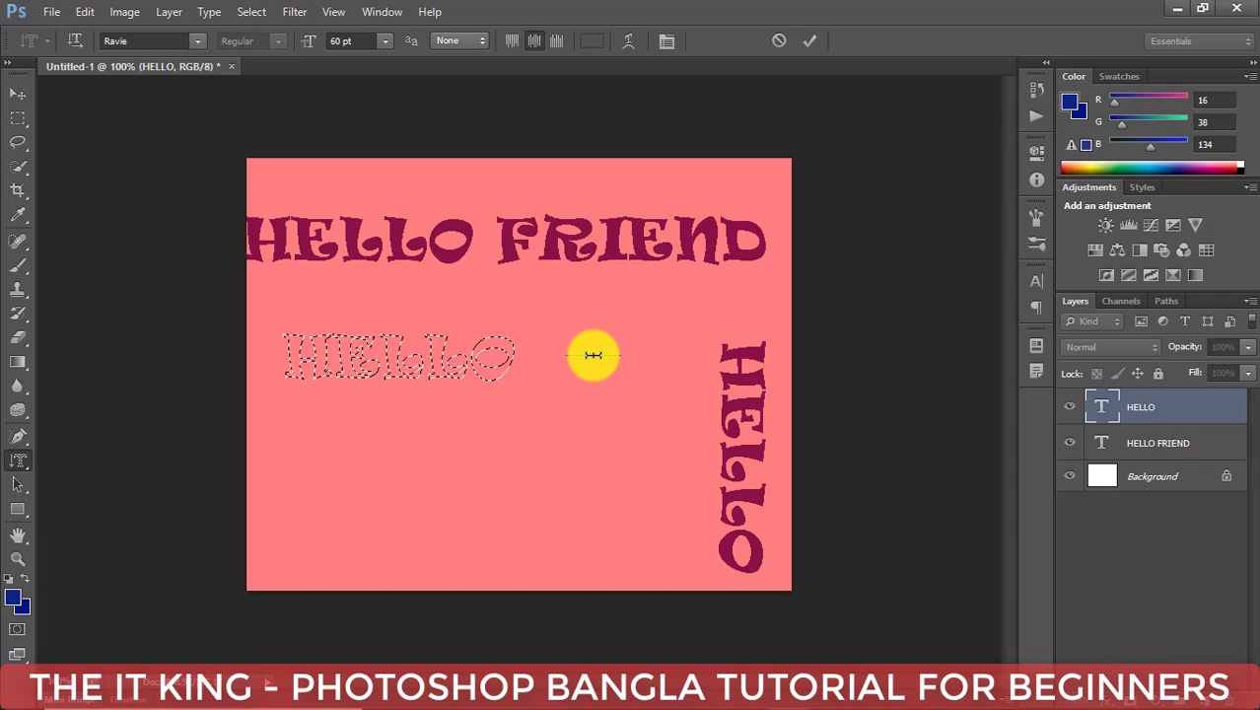
type("HELLO")
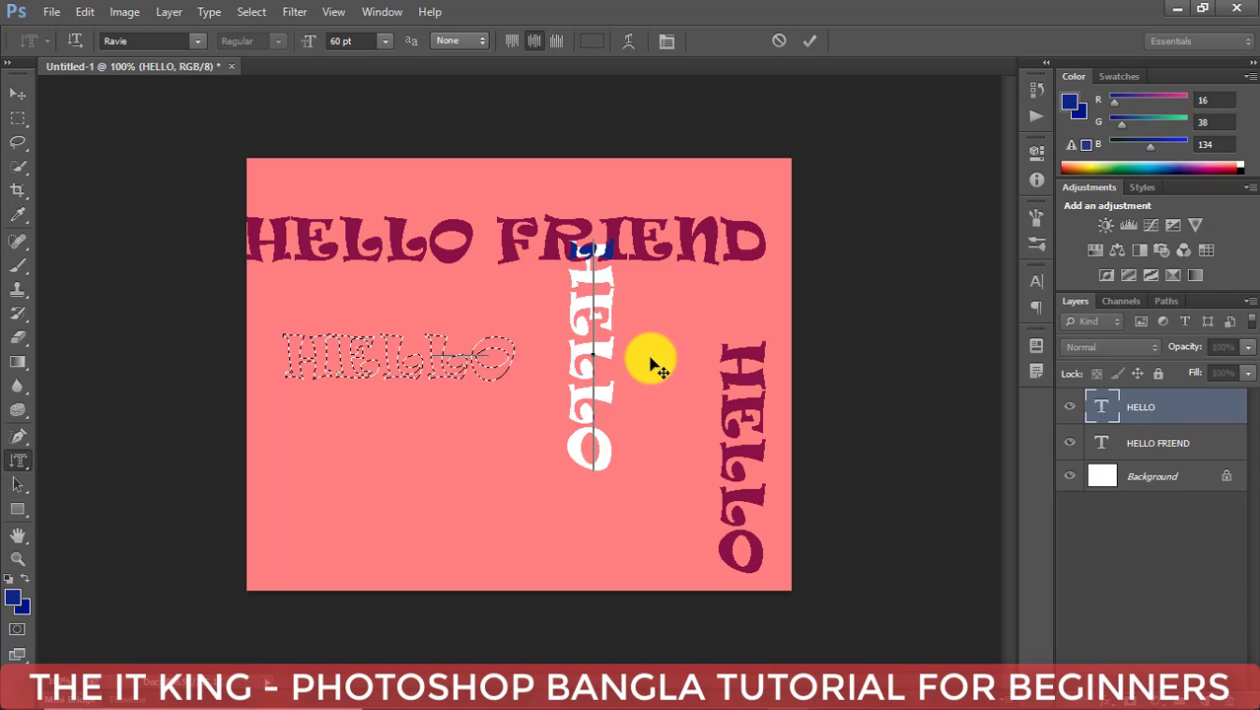
left_click(1152, 407)
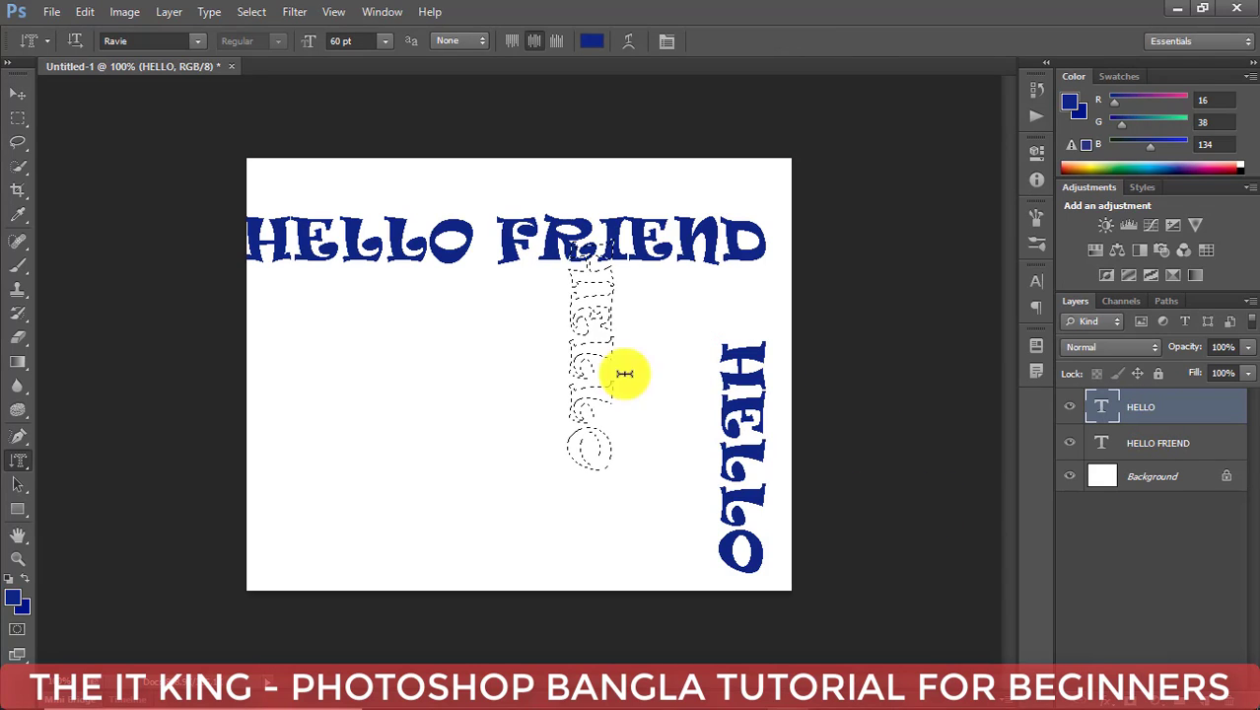
left_click(18, 93)
left_click_drag(592, 341, 488, 361)
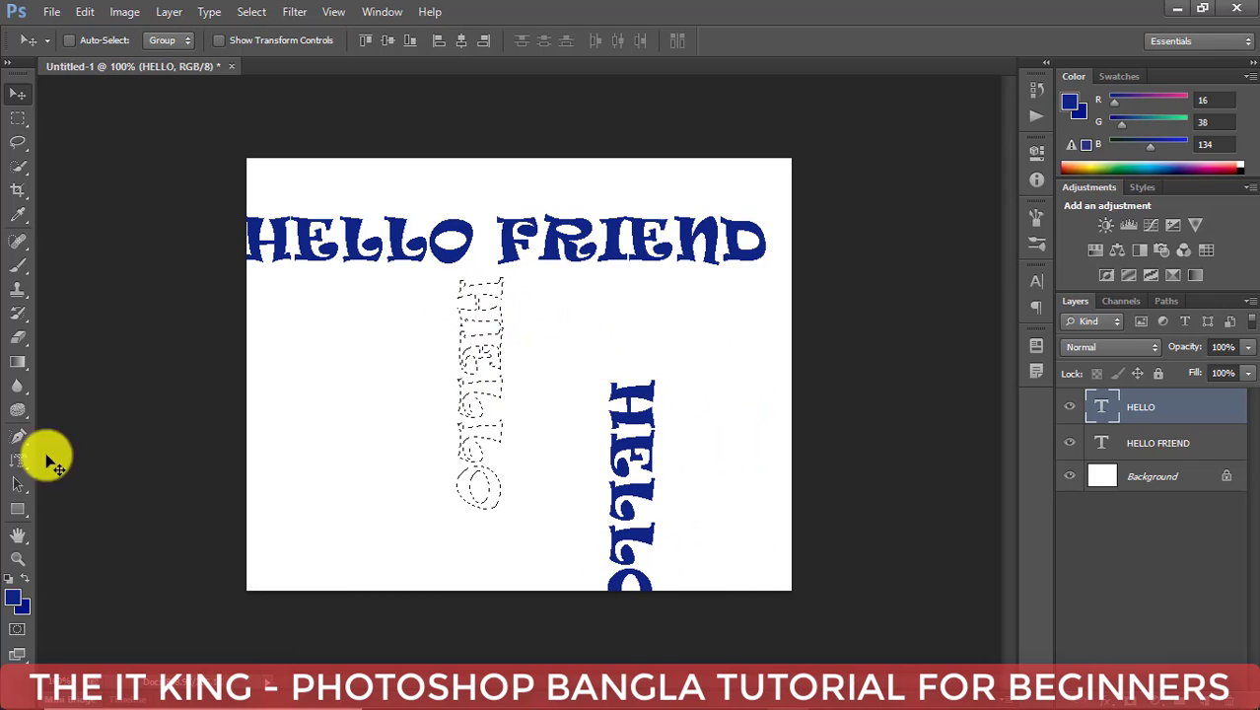
- Show the list of available type tools
left_click(17, 481)
left_click(18, 460)
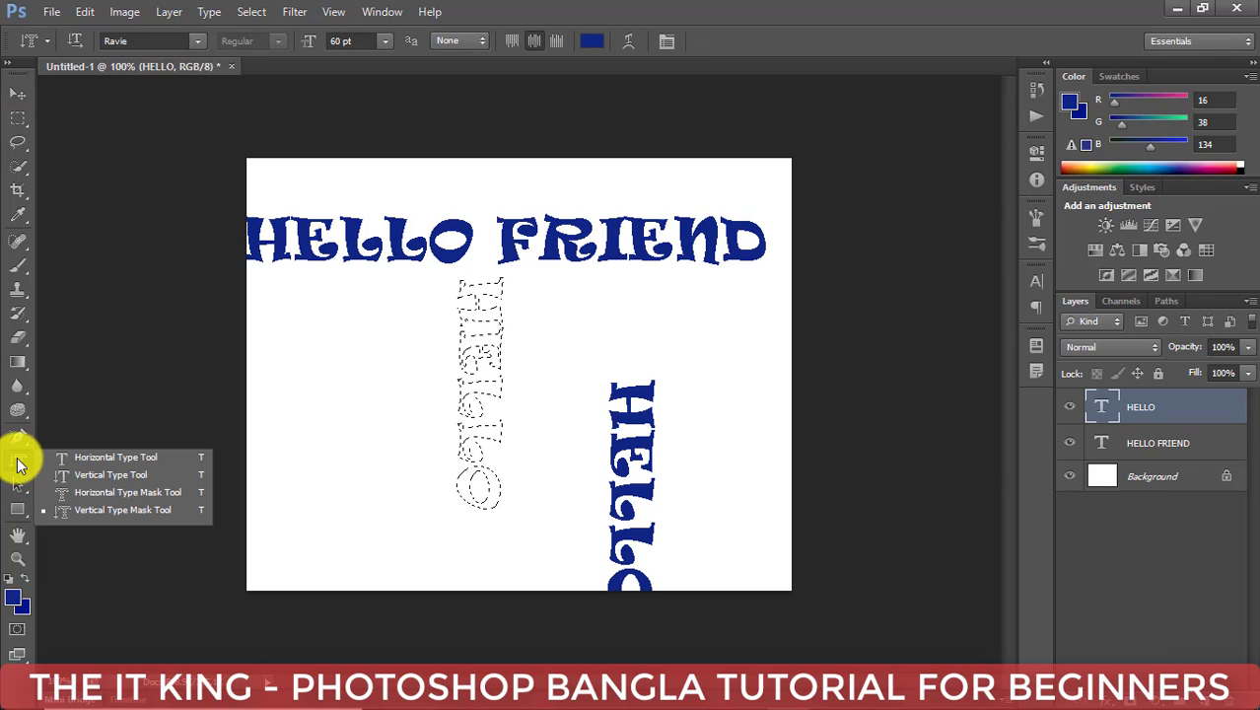